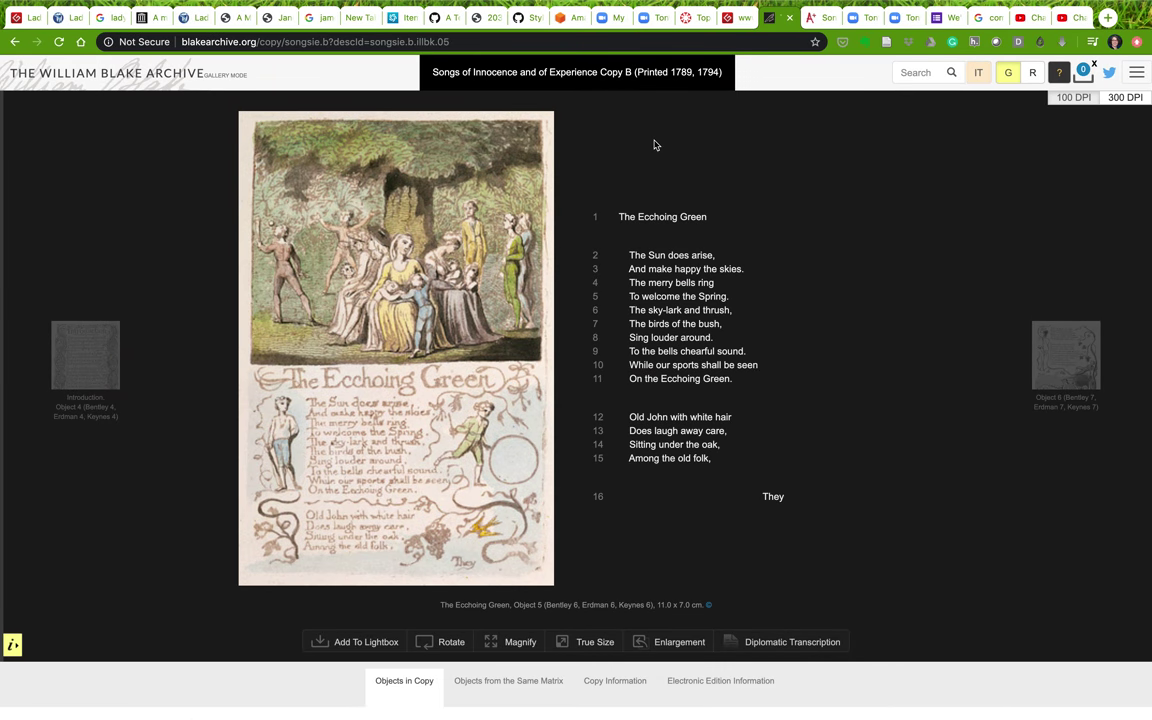
- Switch to the Canvas 'Digital Blakes' discussion prompt, look it over, then go to course settings
{"action": "left_click", "coordinate": [690, 17]}
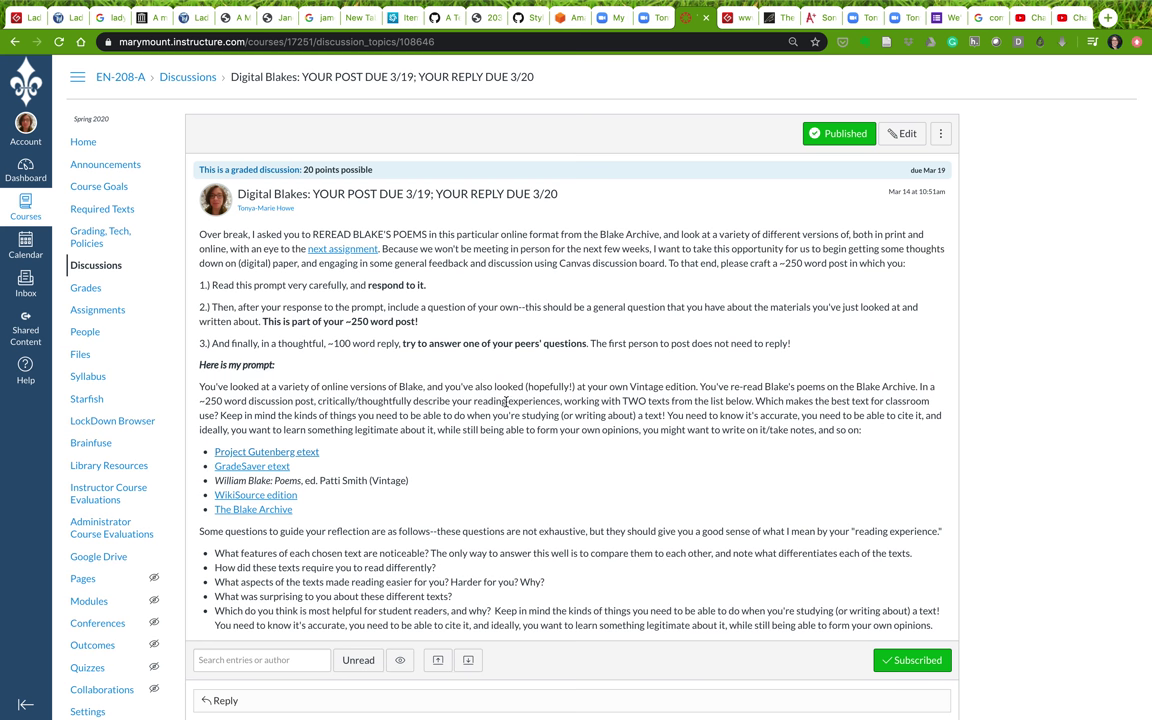
{"action": "scroll", "coordinate": [460, 360], "scroll_direction": "down", "scroll_amount": 2}
{"action": "scroll", "coordinate": [507, 405], "scroll_direction": "up", "scroll_amount": 1}
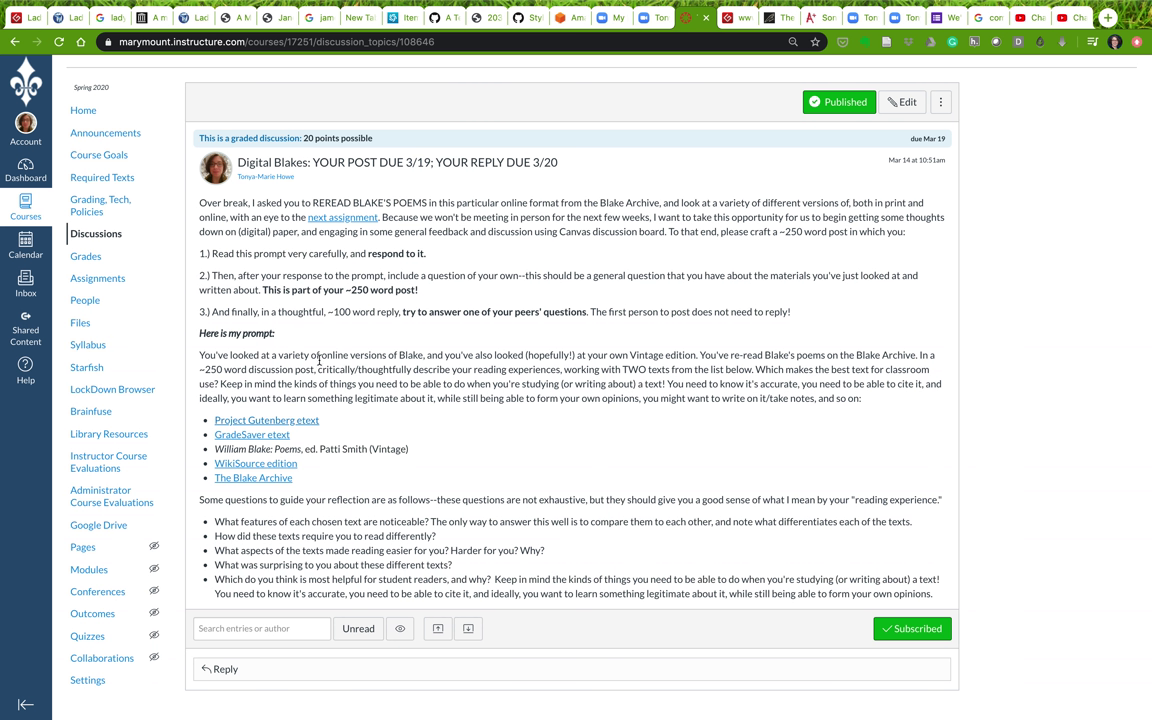
{"action": "left_click", "coordinate": [86, 684]}
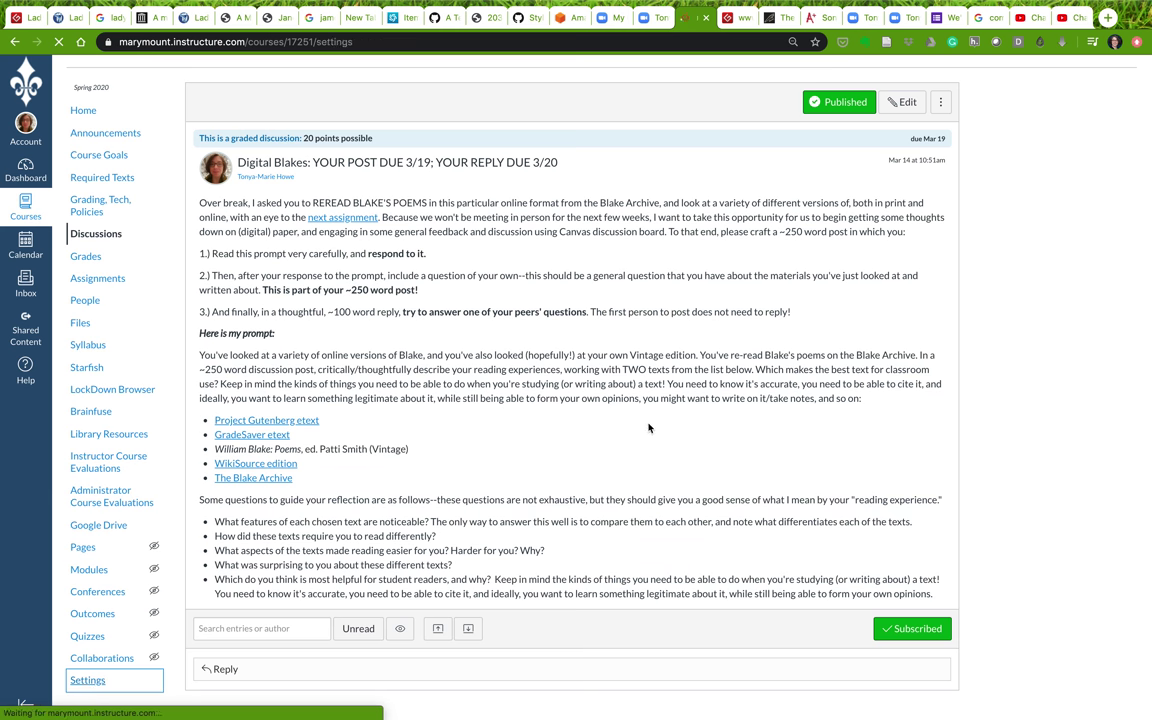
- Enter Student View to see the EN-208-A syllabus as a test student
{"action": "left_click", "coordinate": [1036, 160]}
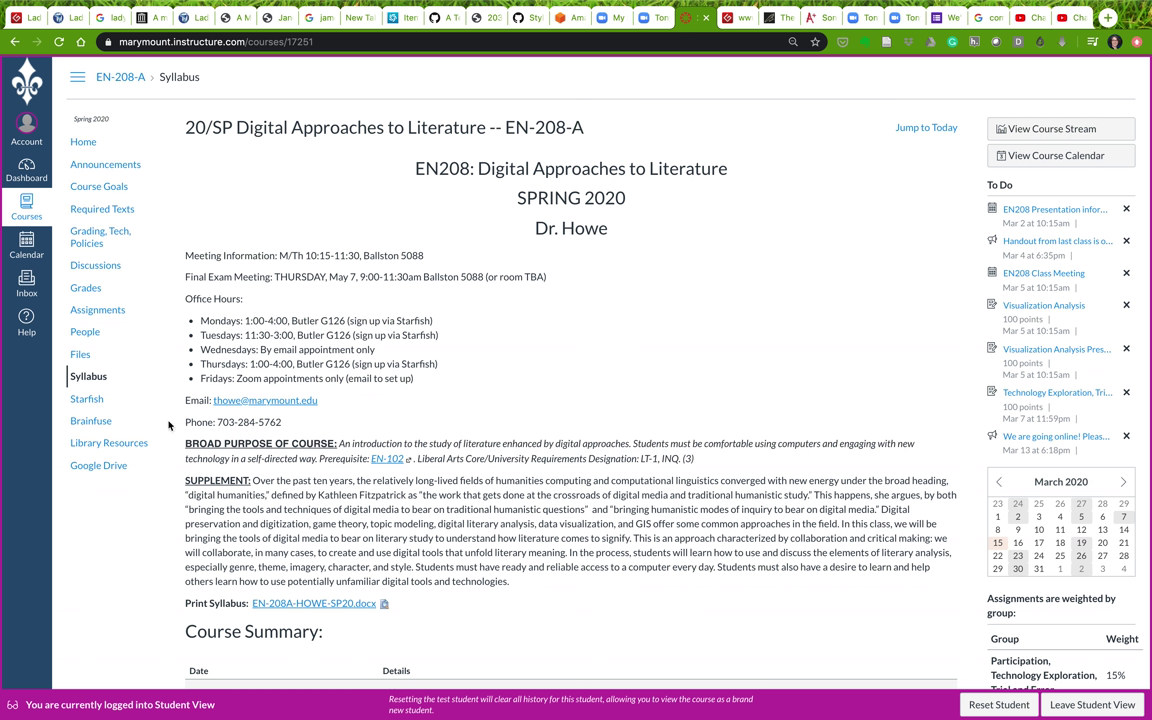
- Open the 20-point Digital Blakes discussion from its March 19 entry on the student calendar
{"action": "left_click", "coordinate": [27, 245]}
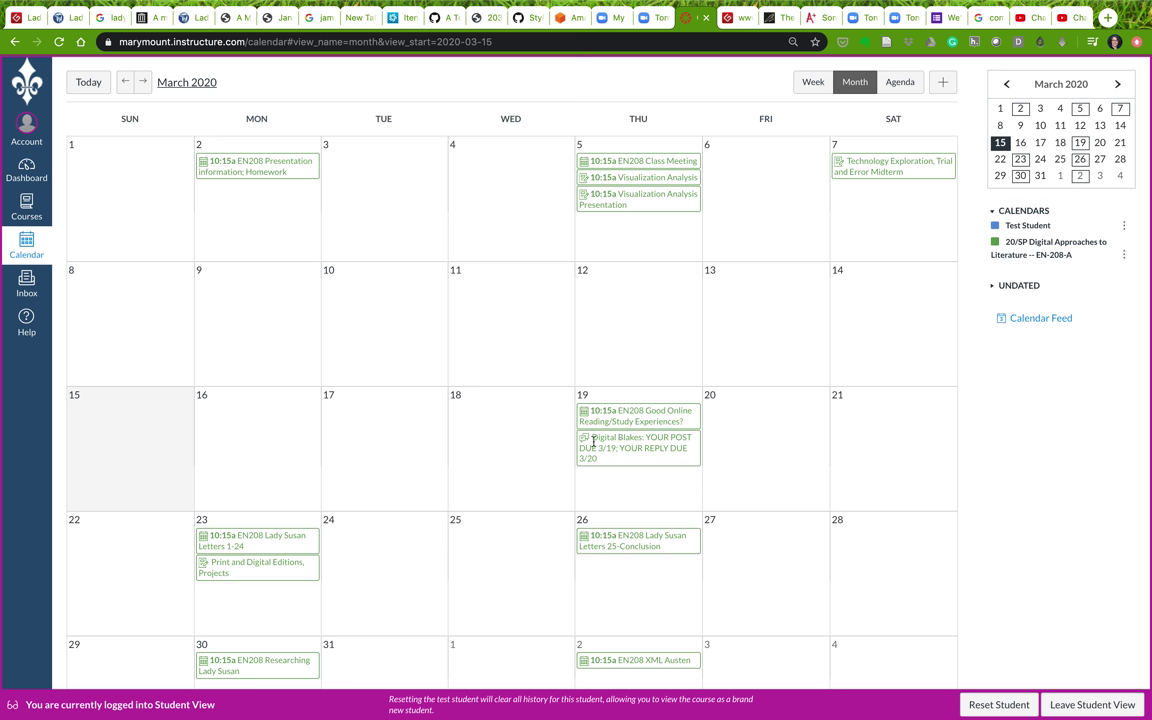
{"action": "left_click", "coordinate": [616, 451]}
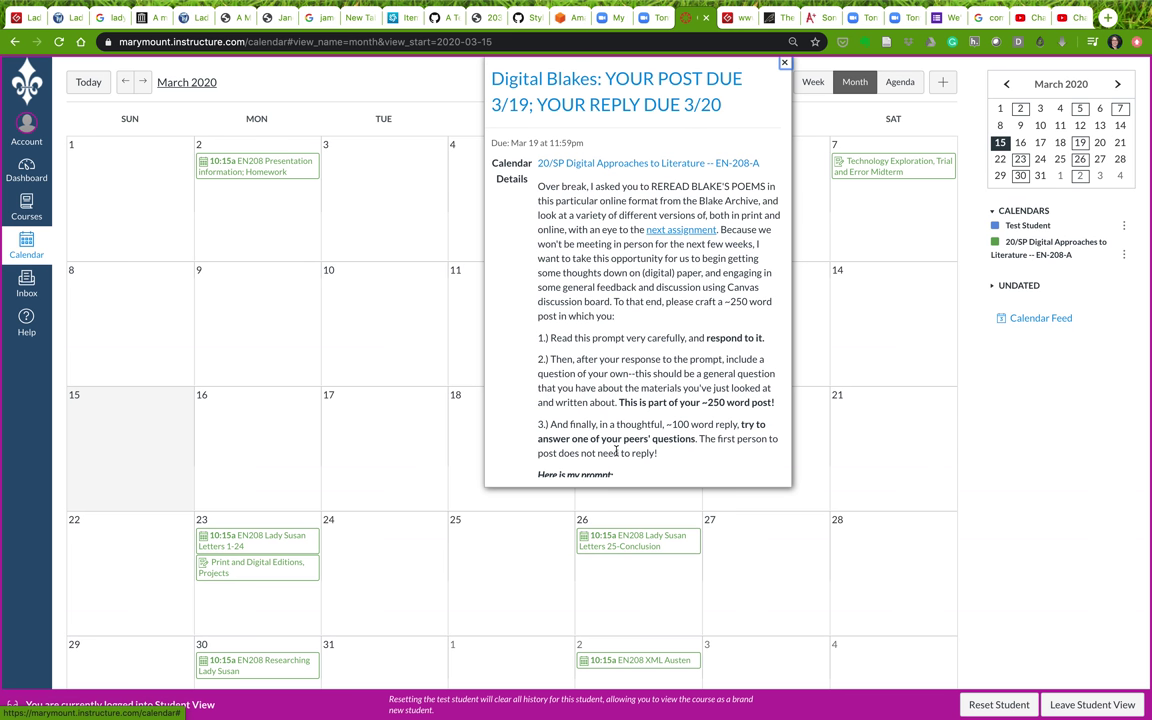
{"action": "scroll", "coordinate": [616, 451], "scroll_direction": "down", "scroll_amount": 10}
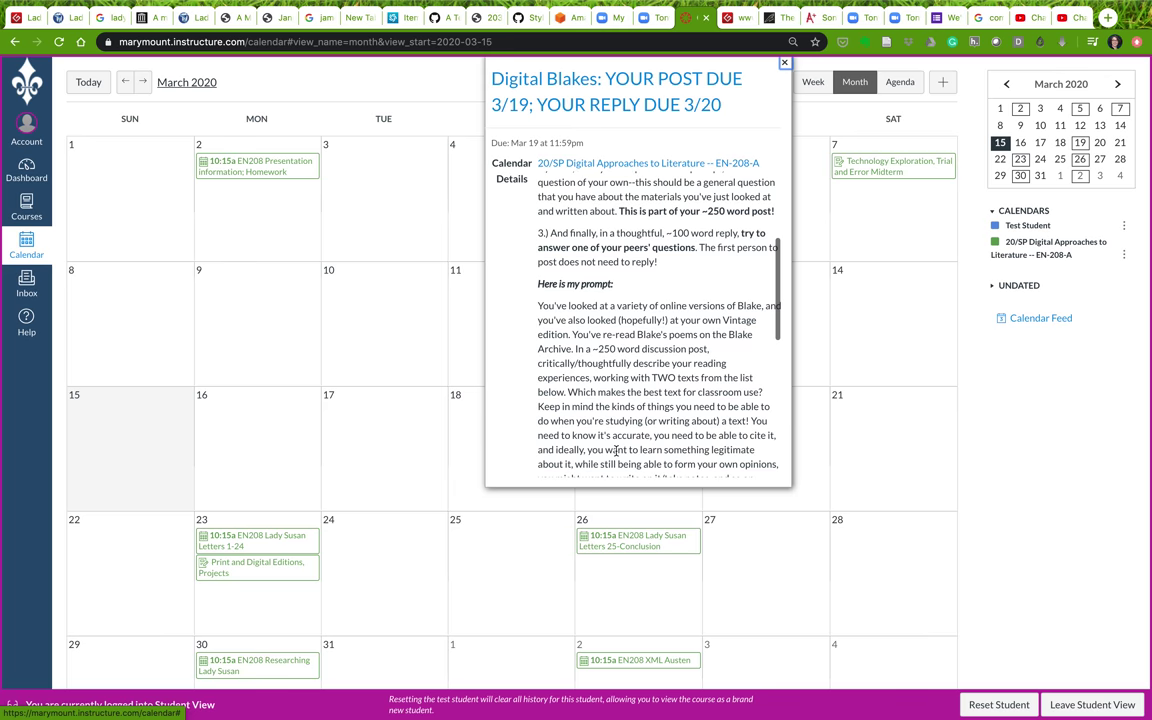
{"action": "scroll", "coordinate": [616, 451], "scroll_direction": "up", "scroll_amount": 10}
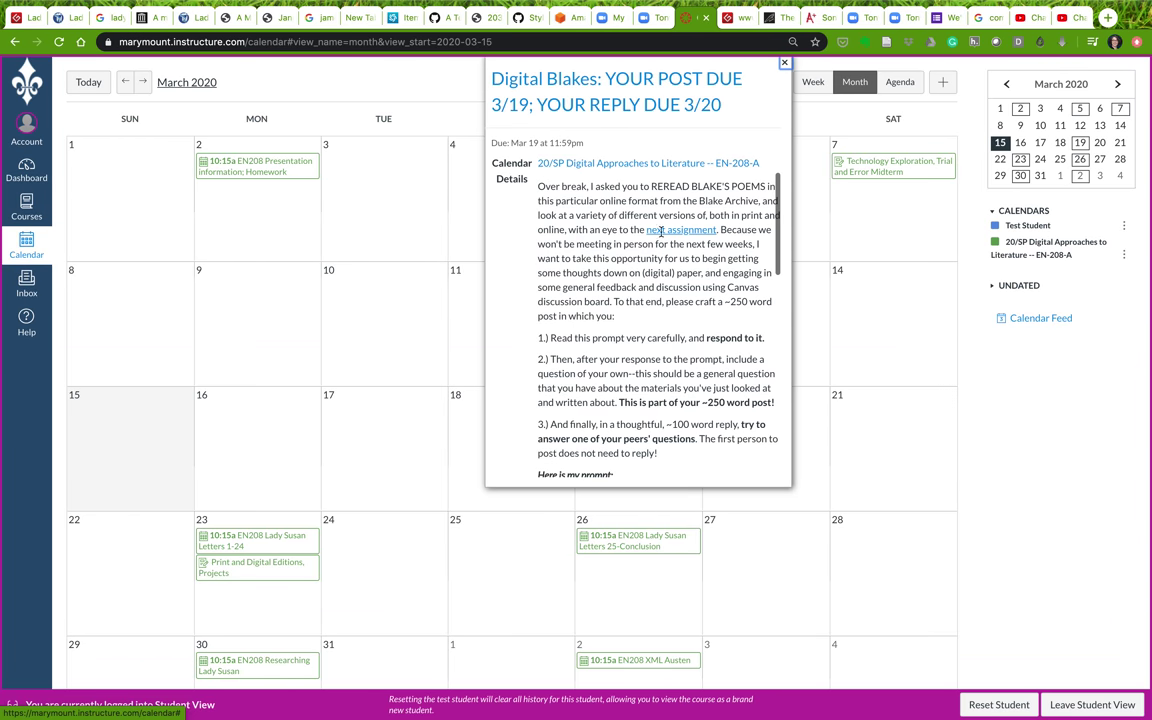
{"action": "left_click", "coordinate": [535, 106]}
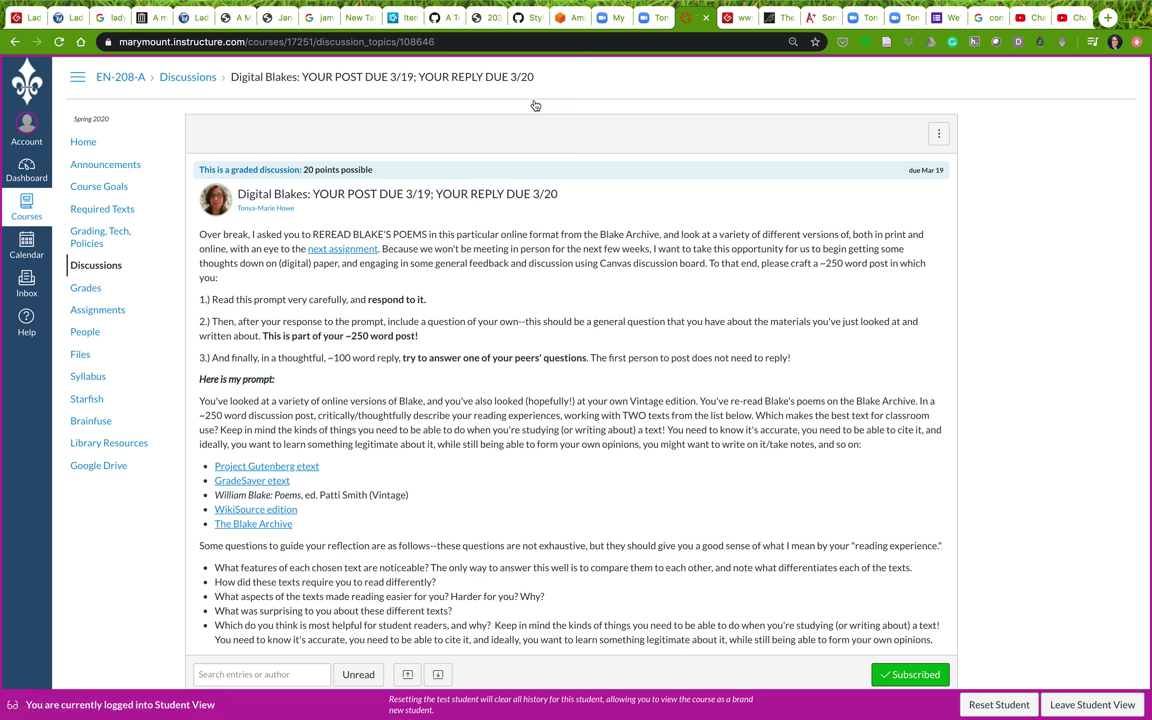
{"action": "scroll", "coordinate": [514, 398], "scroll_direction": "down", "scroll_amount": 2}
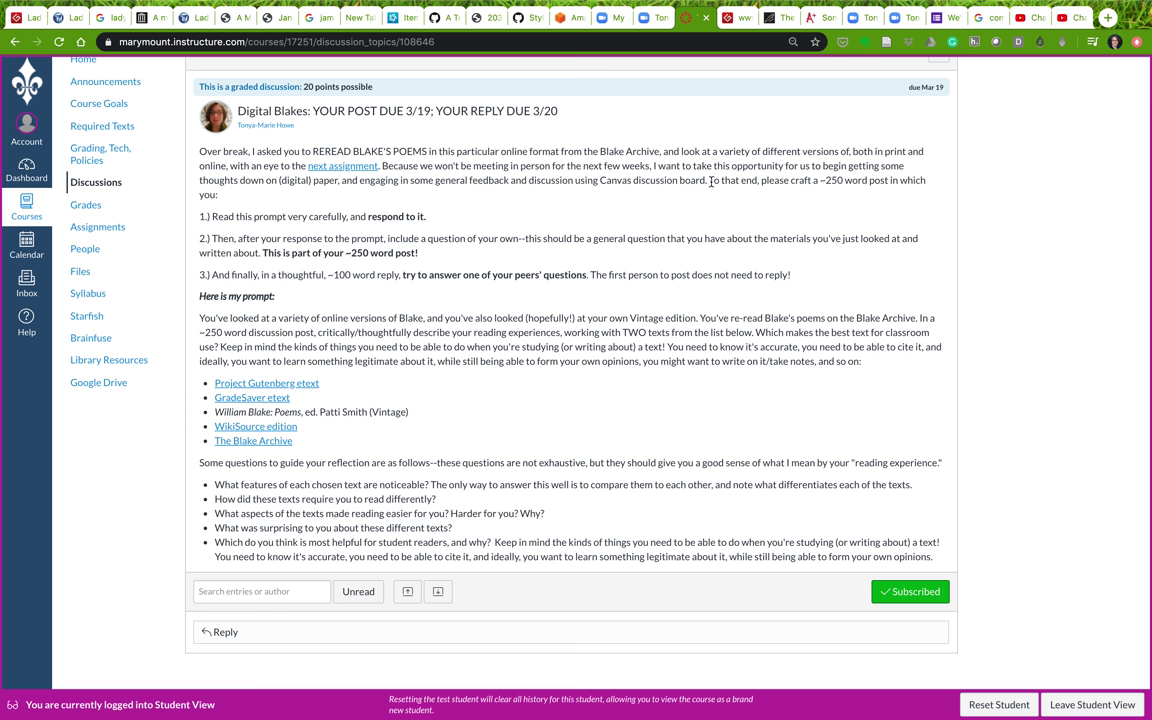
{"action": "left_click_drag", "start_coordinate": [709, 181], "coordinate": [816, 270]}
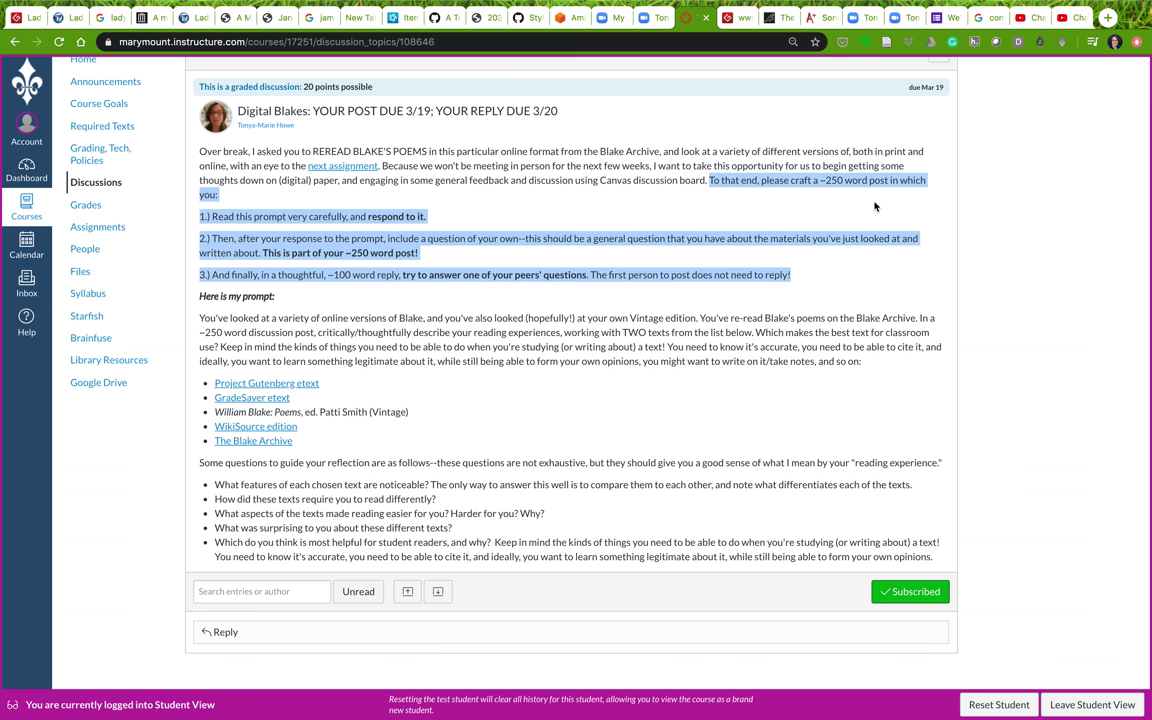
{"action": "left_click", "coordinate": [384, 255]}
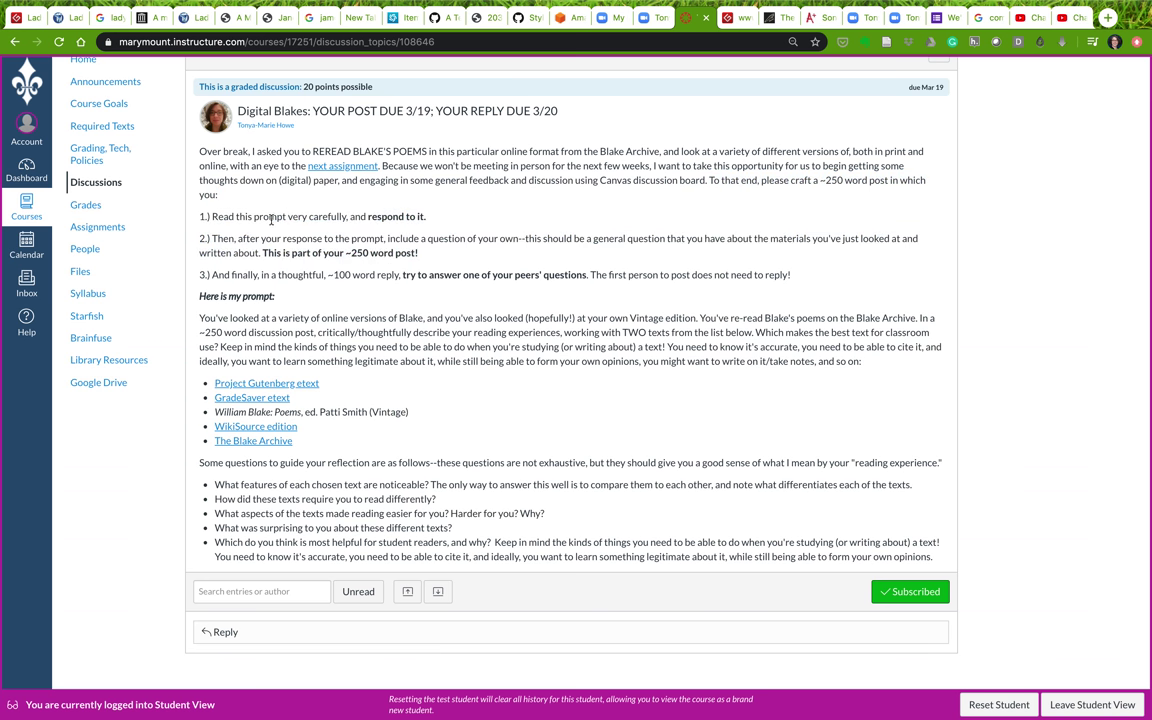
{"action": "left_click_drag", "start_coordinate": [237, 216], "coordinate": [426, 218]}
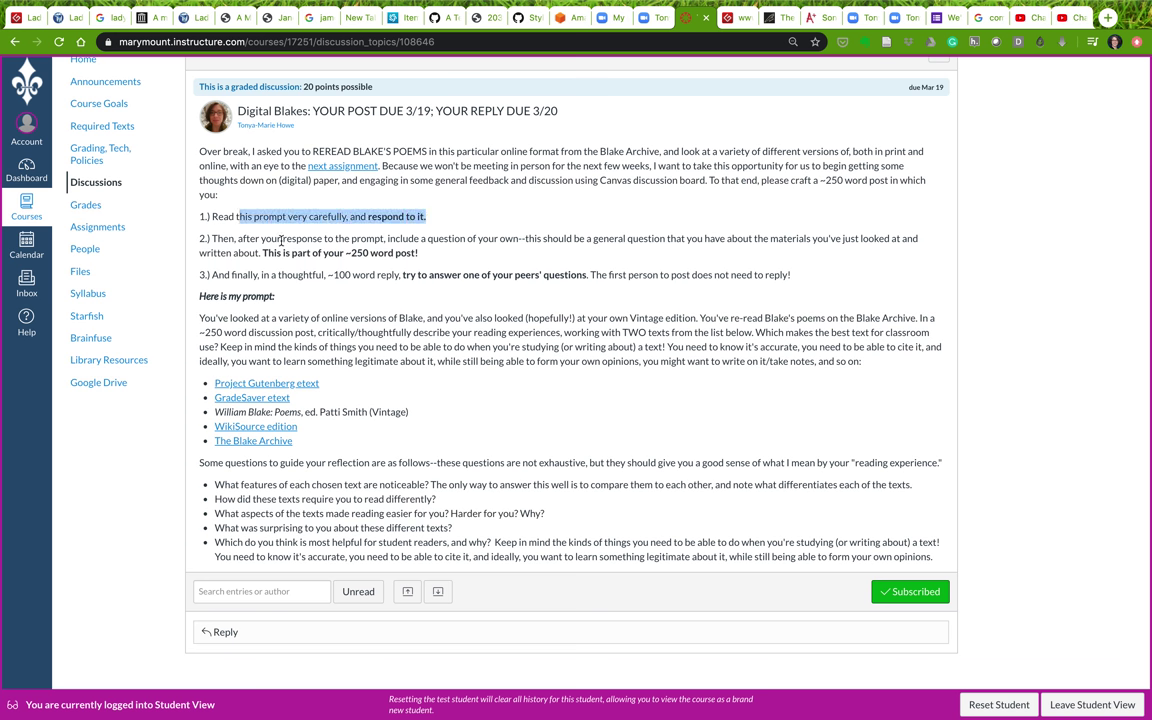
{"action": "left_click_drag", "start_coordinate": [262, 240], "coordinate": [425, 255]}
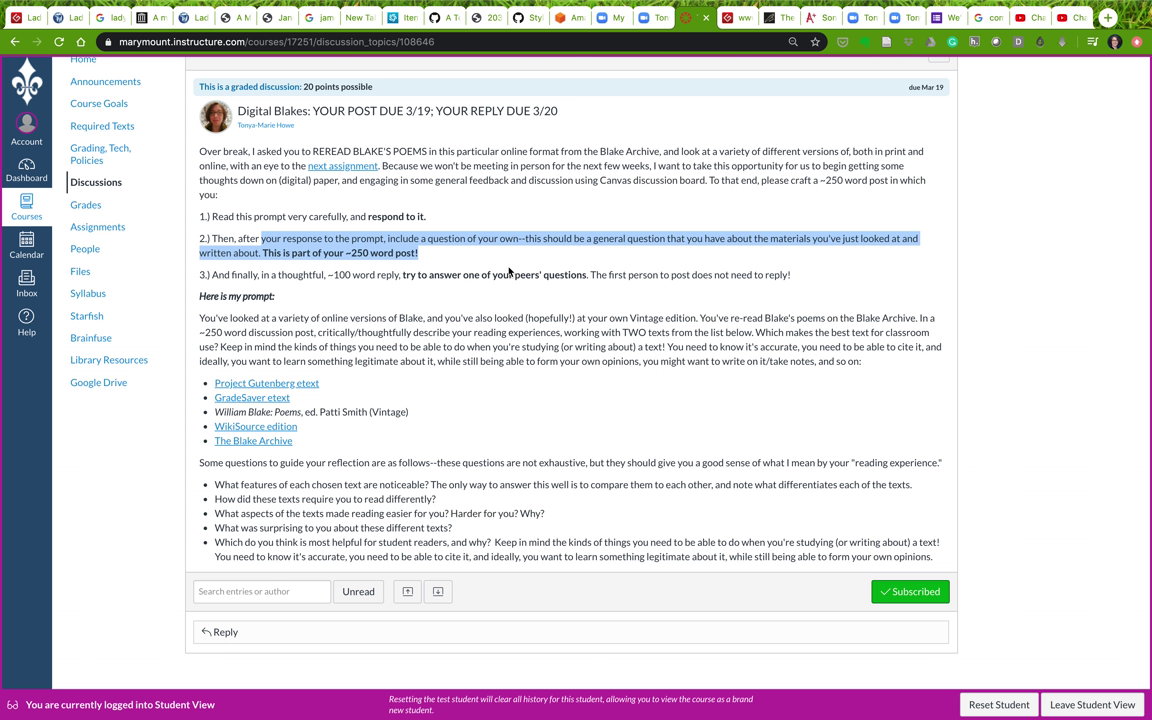
{"action": "left_click", "coordinate": [233, 275]}
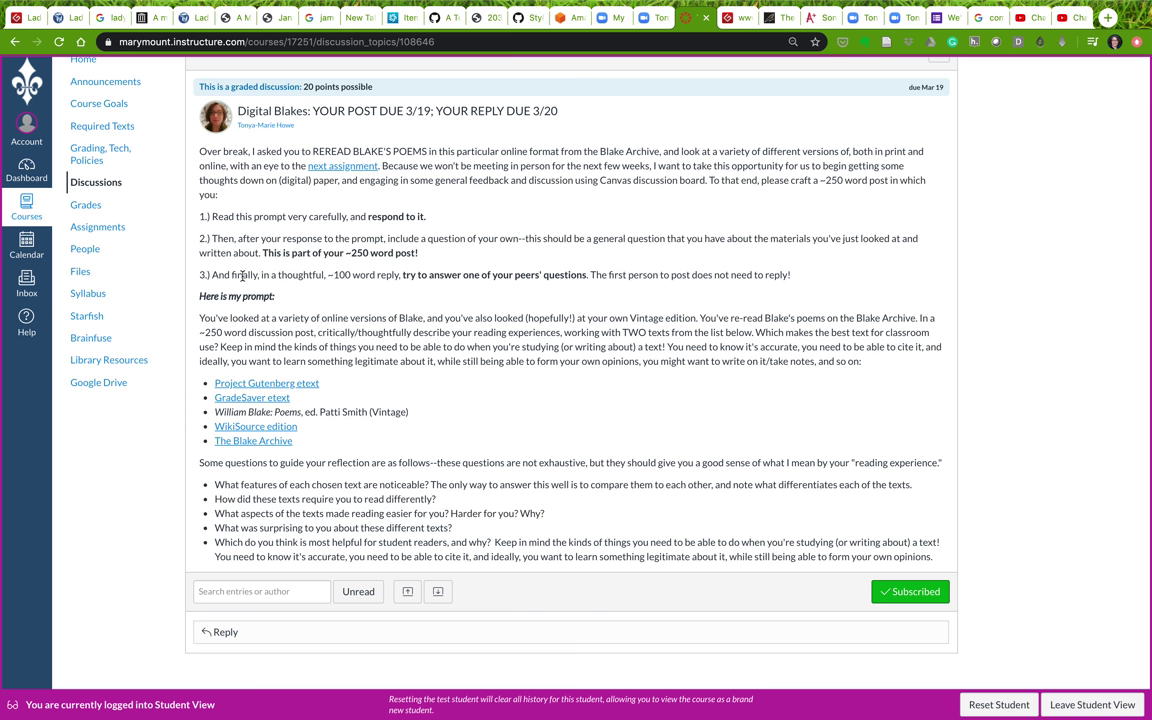
{"action": "left_click_drag", "start_coordinate": [212, 275], "coordinate": [752, 280]}
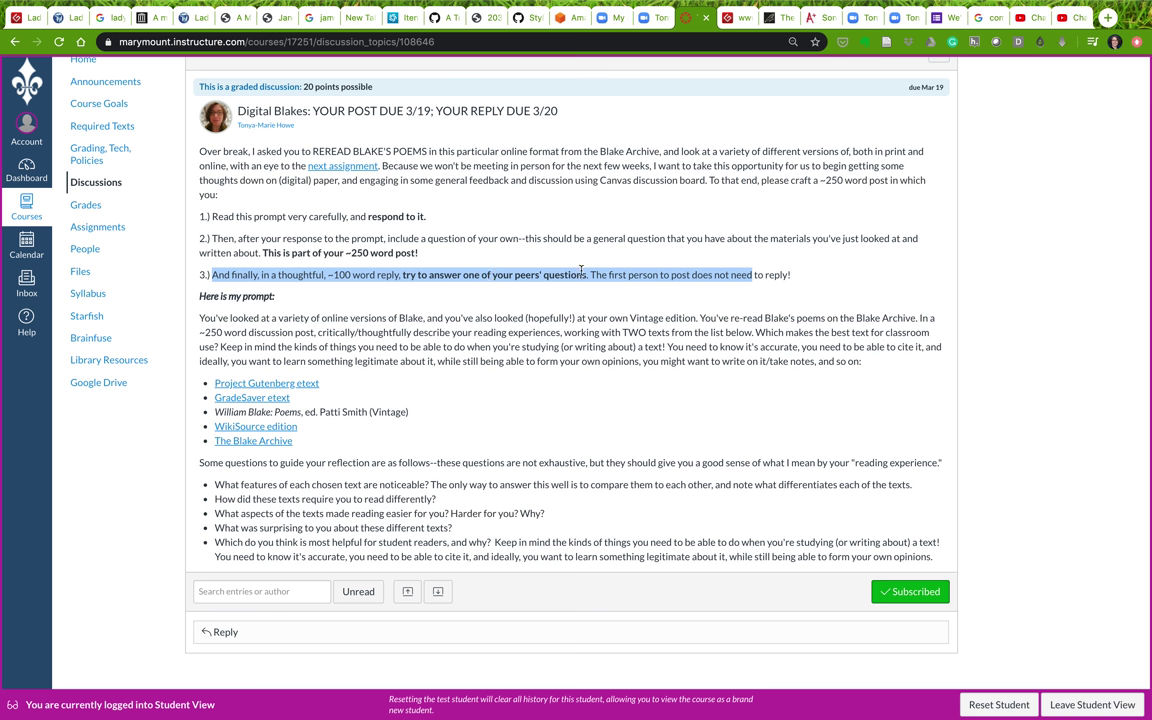
{"action": "left_click_drag", "start_coordinate": [507, 111], "coordinate": [556, 114]}
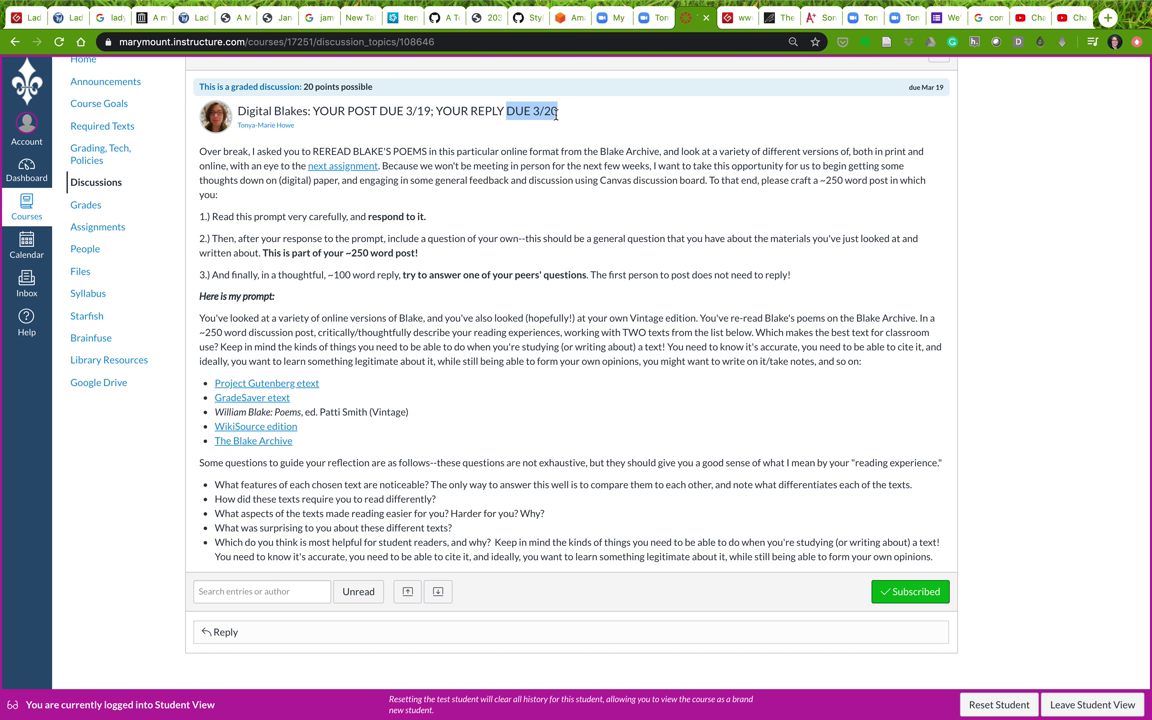
{"action": "left_click", "coordinate": [440, 108]}
{"action": "left_click_drag", "start_coordinate": [431, 111], "coordinate": [348, 111]}
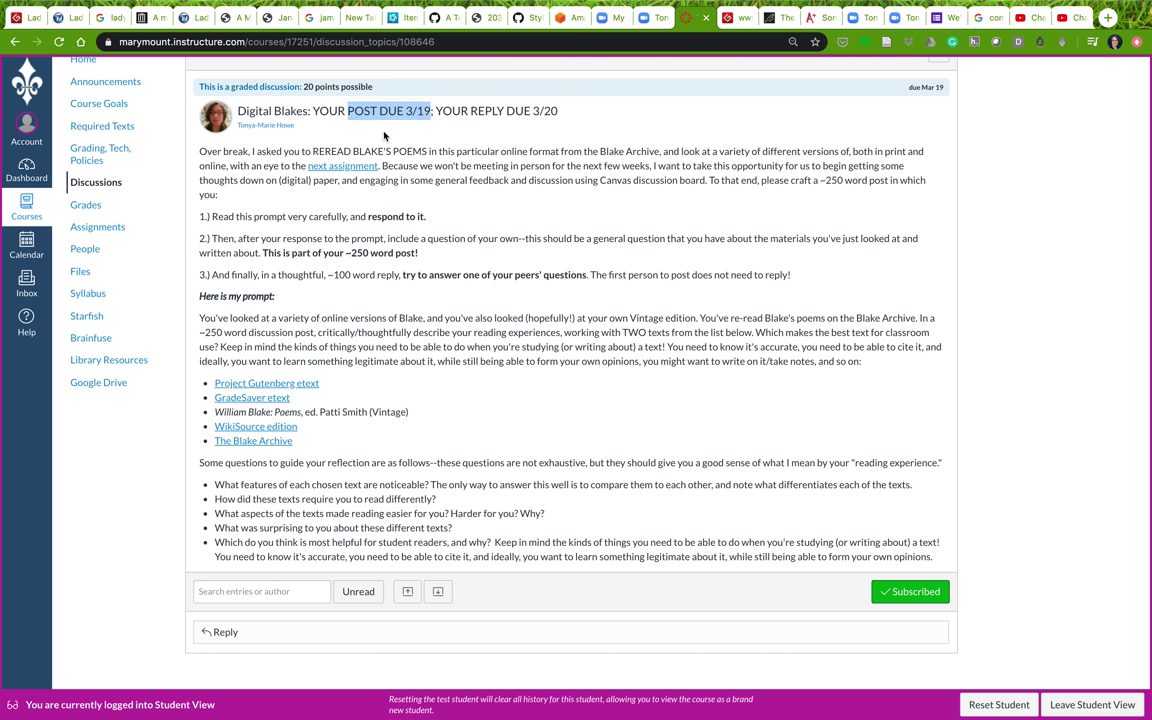
{"action": "left_click", "coordinate": [432, 361]}
{"action": "scroll", "coordinate": [432, 361], "scroll_direction": "down", "scroll_amount": 1}
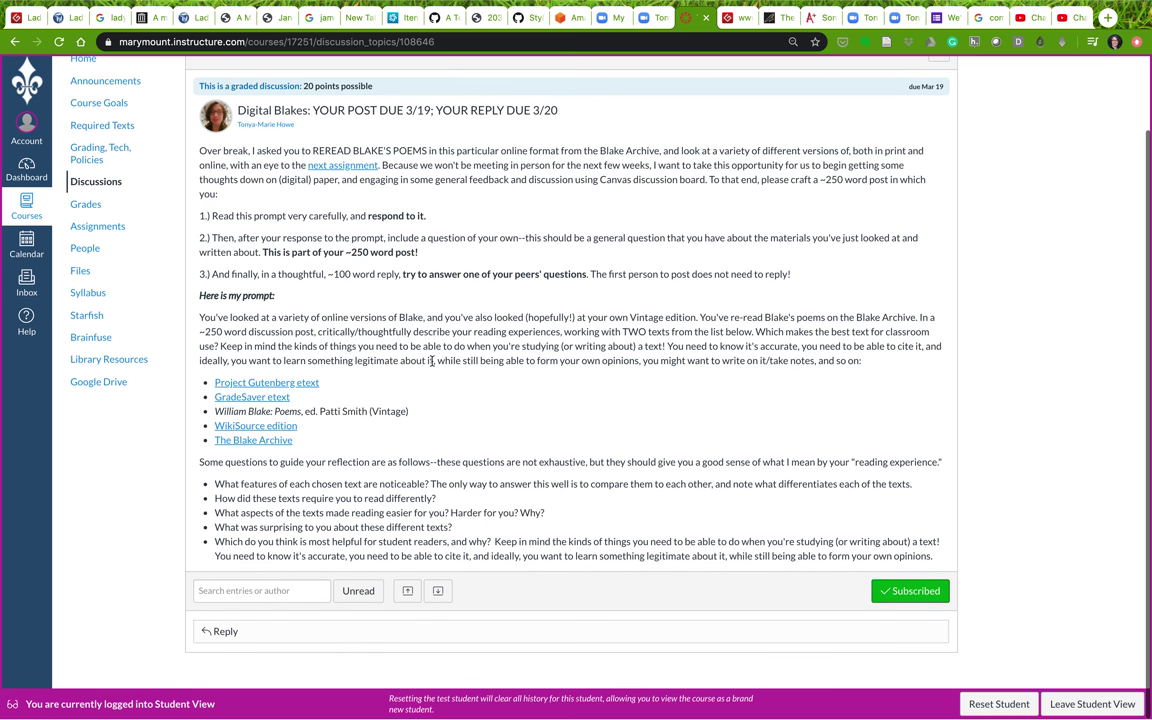
{"action": "left_click_drag", "start_coordinate": [197, 317], "coordinate": [867, 369]}
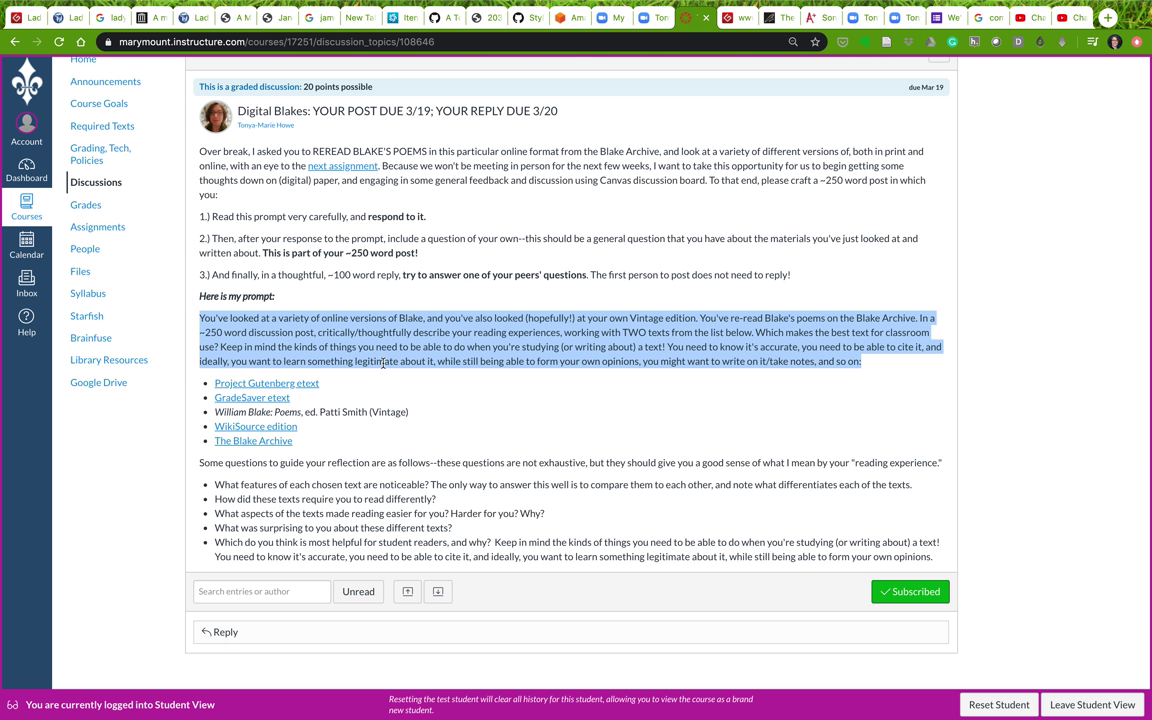
{"action": "left_click", "coordinate": [578, 372]}
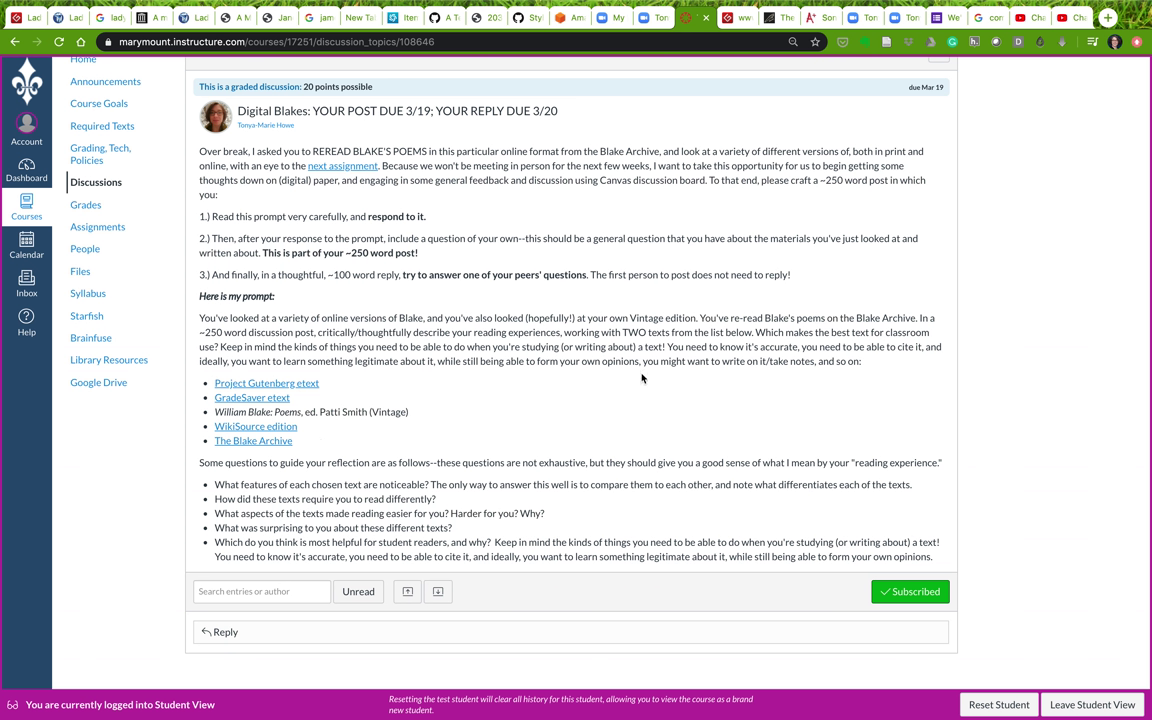
{"action": "left_click_drag", "start_coordinate": [413, 336], "coordinate": [561, 336]}
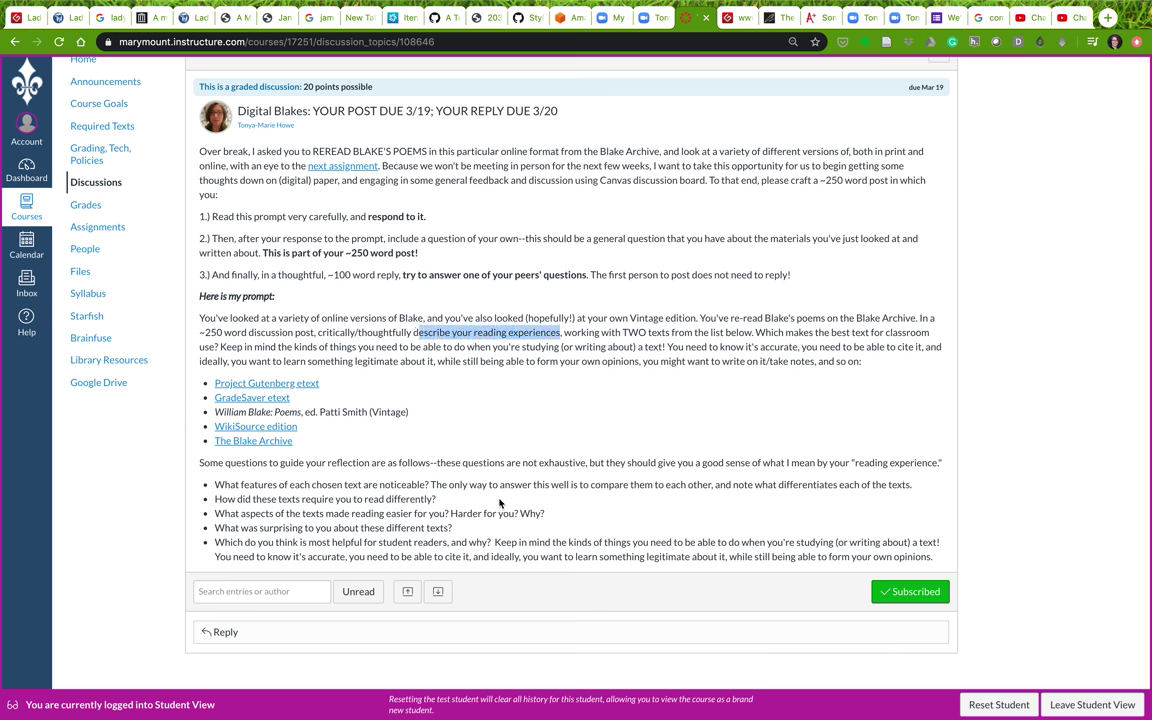
{"action": "left_click", "coordinate": [450, 453]}
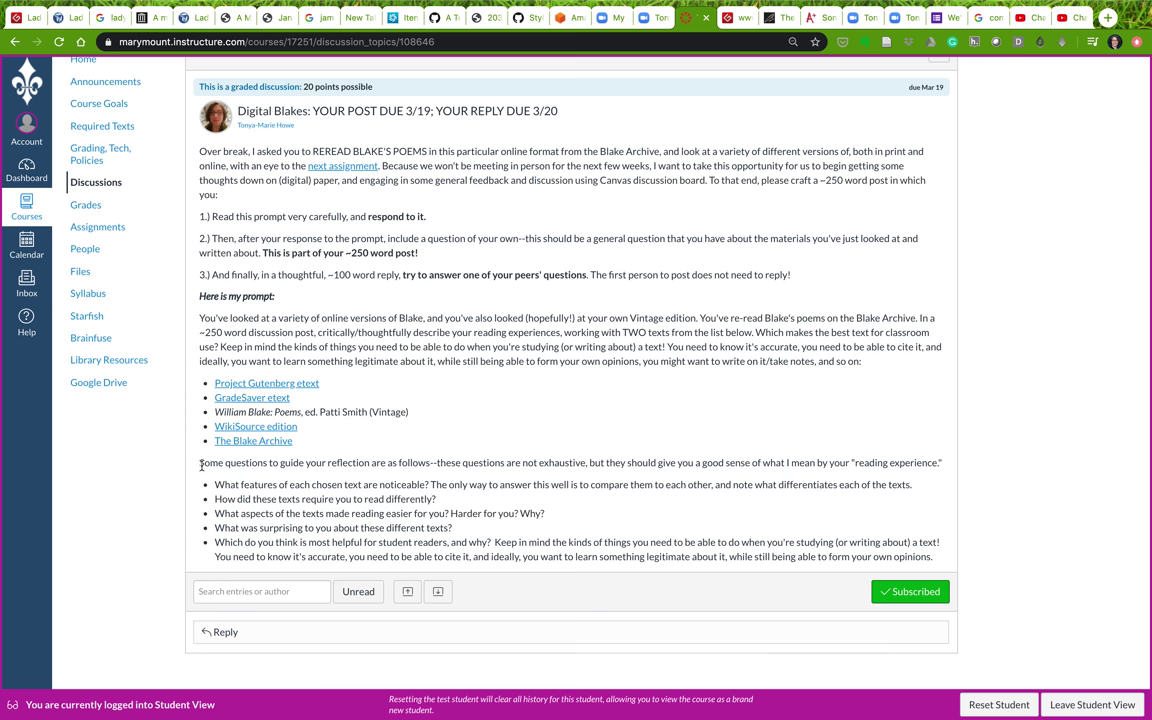
{"action": "left_click_drag", "start_coordinate": [207, 465], "coordinate": [884, 562]}
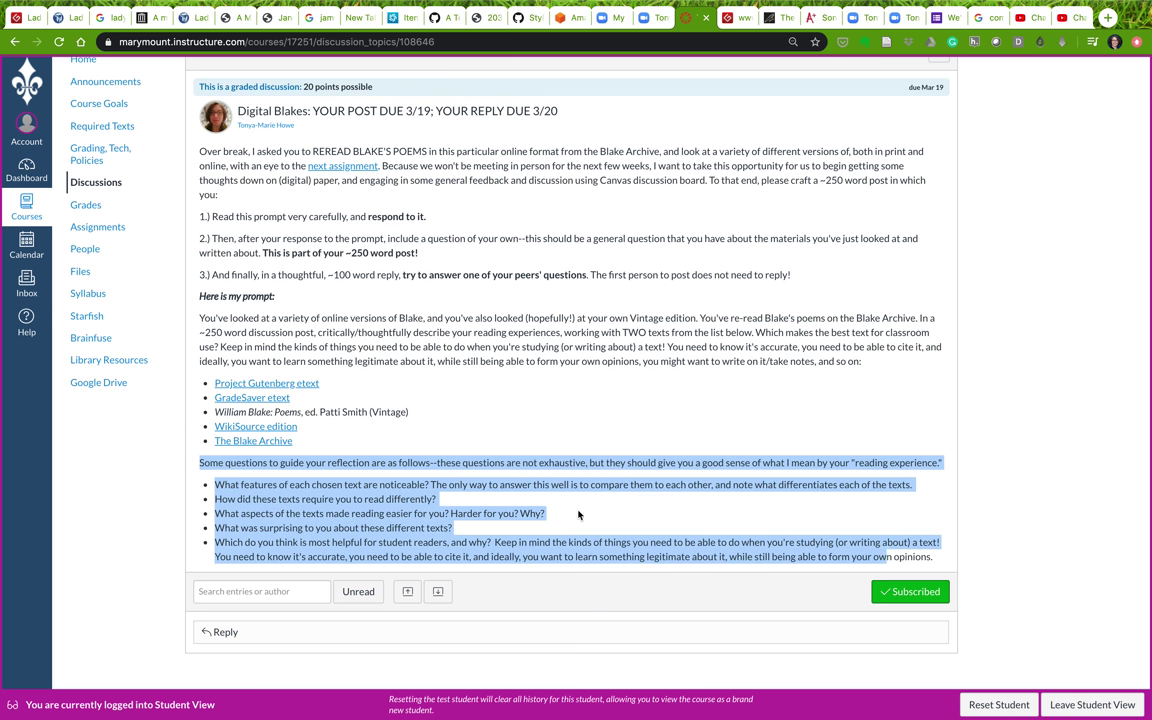
{"action": "left_click", "coordinate": [558, 465]}
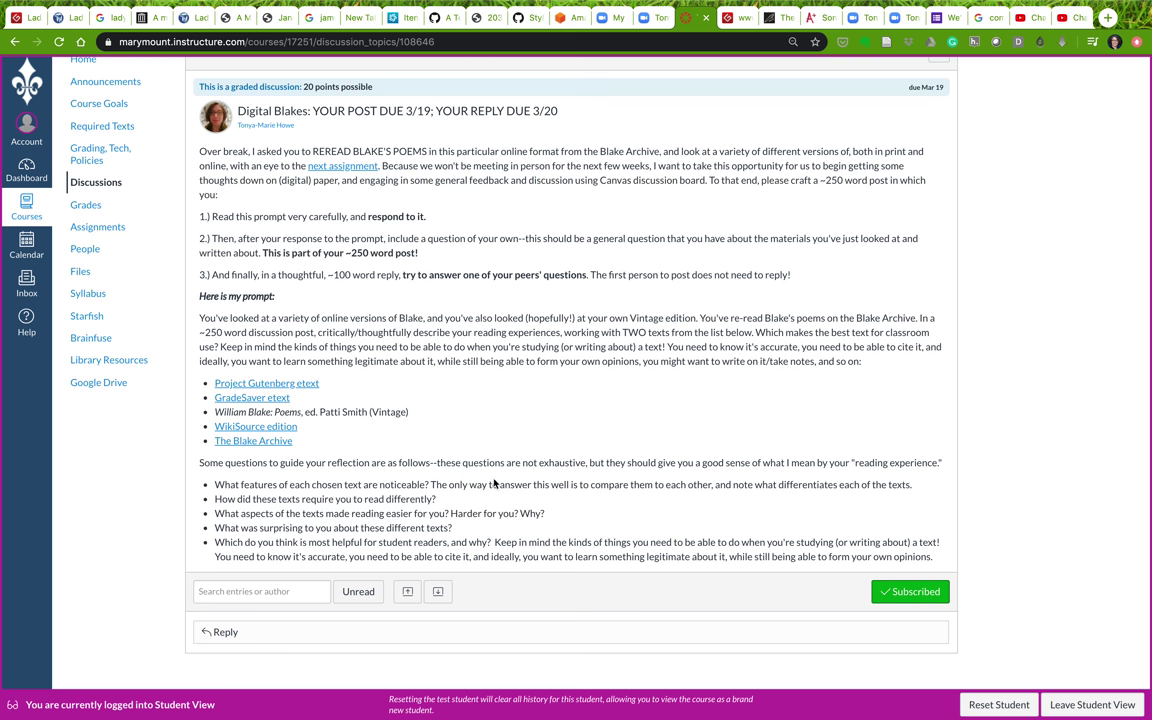
- Open an empty reply editor on the Digital Blakes discussion
{"action": "scroll", "coordinate": [507, 510], "scroll_direction": "up", "scroll_amount": 1}
{"action": "scroll", "coordinate": [507, 510], "scroll_direction": "down", "scroll_amount": 1}
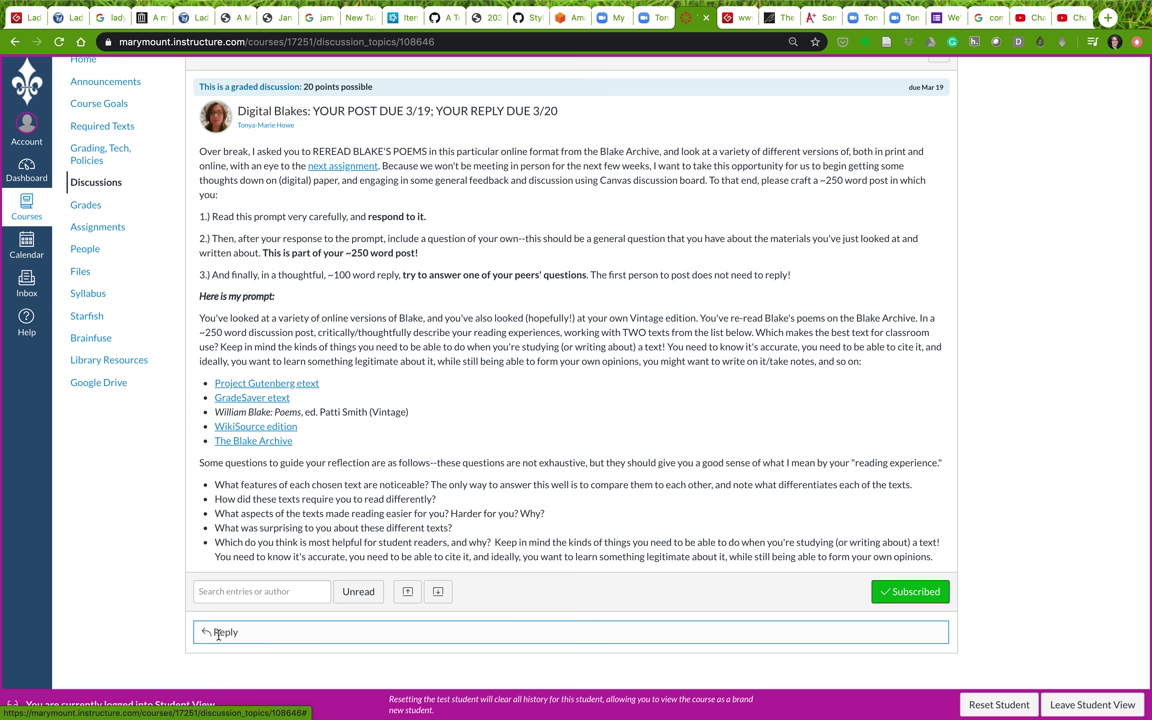
{"action": "left_click", "coordinate": [218, 632]}
{"action": "scroll", "coordinate": [342, 489], "scroll_direction": "down", "scroll_amount": 5}
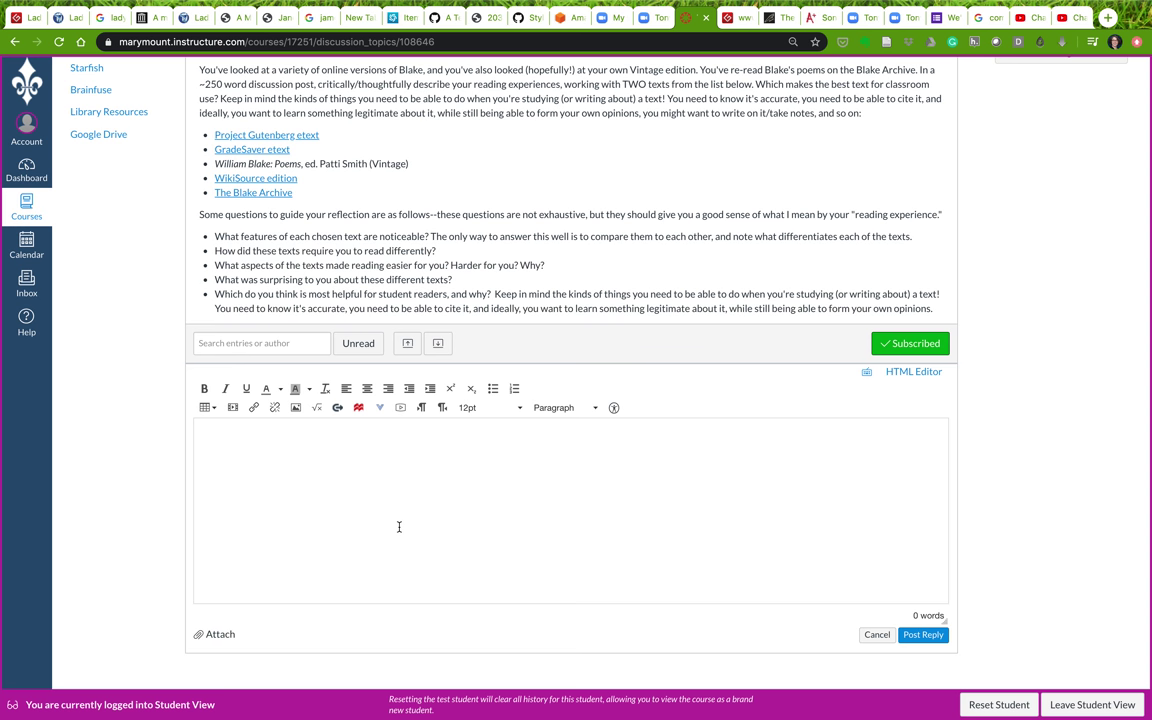
- Cycle through the app switcher to bring the Word draft of the response forward
{"action": "key", "text": "super+Tab"}
{"action": "key", "text": "super+Tab"}
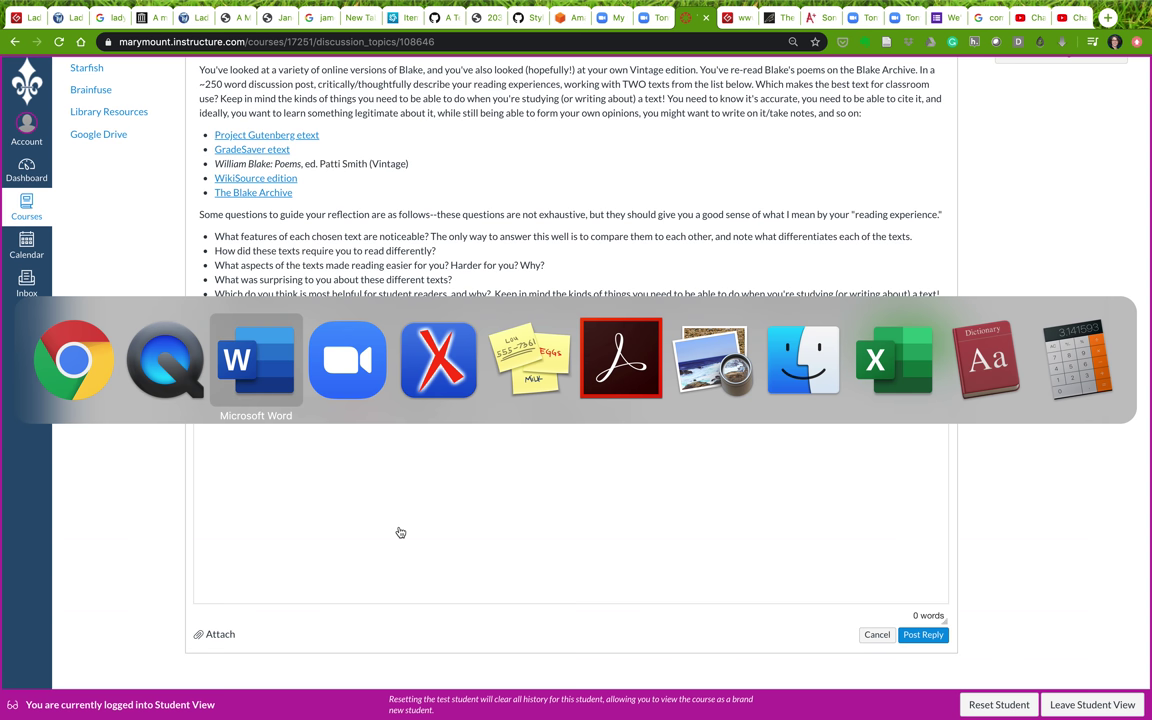
{"action": "key", "text": "super+Tab"}
{"action": "key", "text": "super+Tab"}
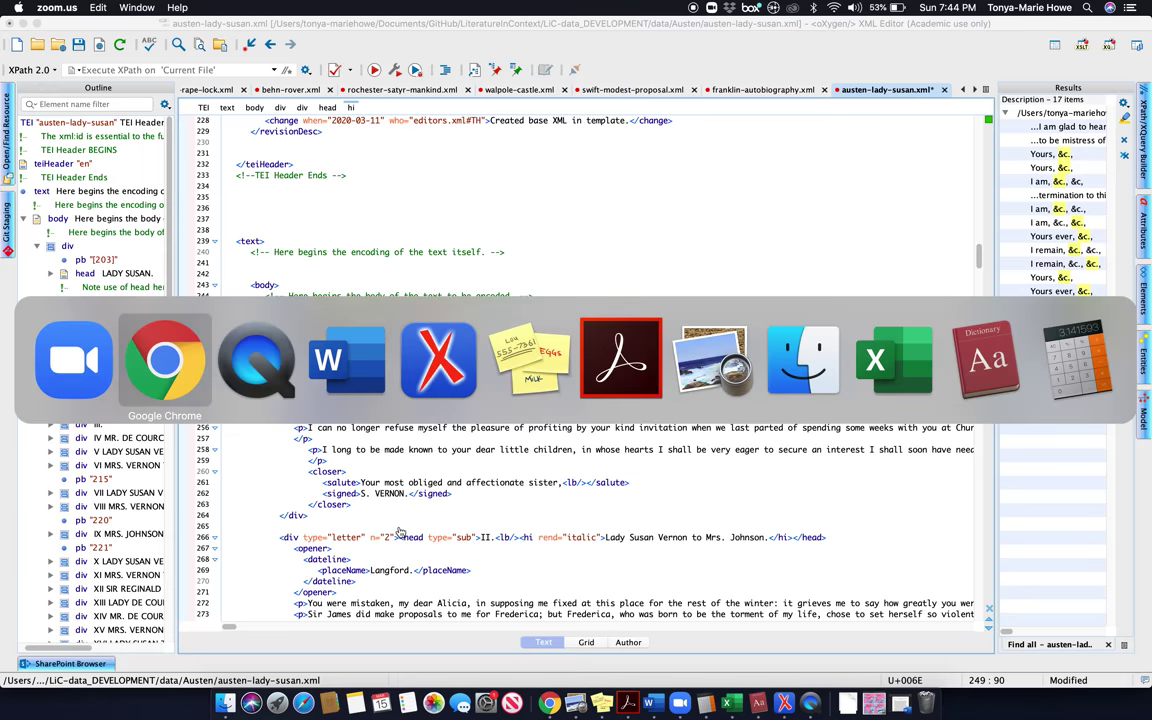
{"action": "key", "text": "super+Tab"}
{"action": "key", "text": "super+Tab"}
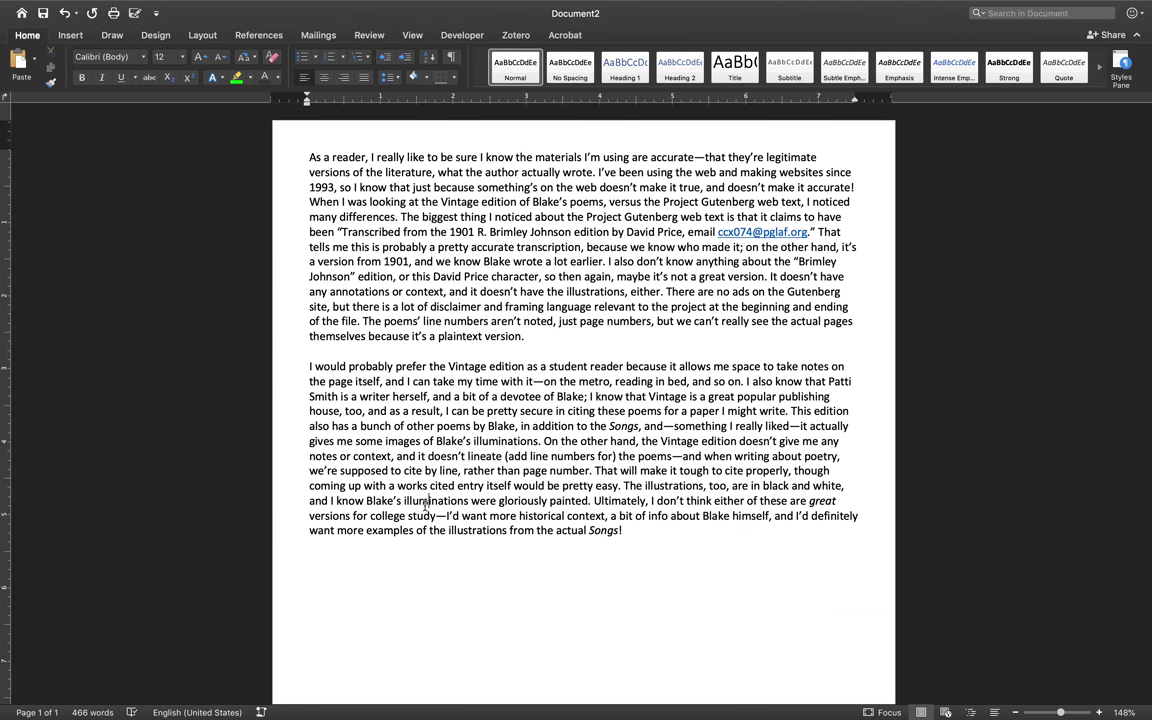
- Select the whole Vintage-versus-Gutenberg response in Word and return to the Canvas reply
{"action": "key", "text": "super+a"}
{"action": "key", "text": "super+Tab"}
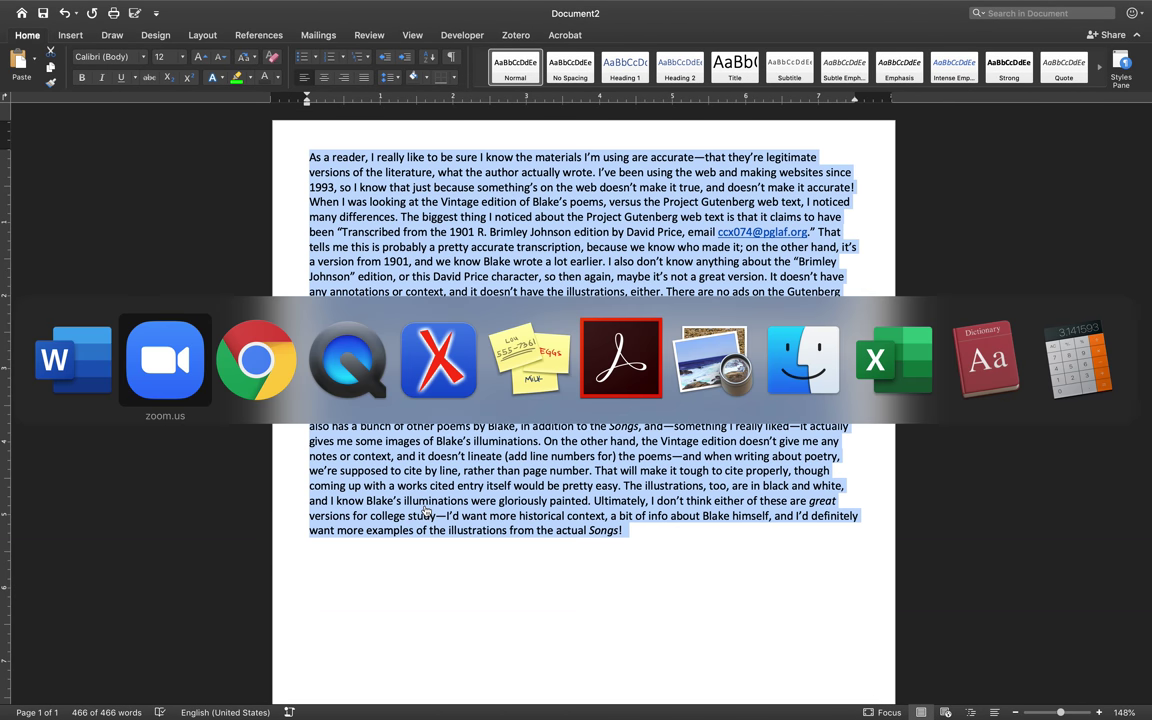
{"action": "key", "text": "super+Tab"}
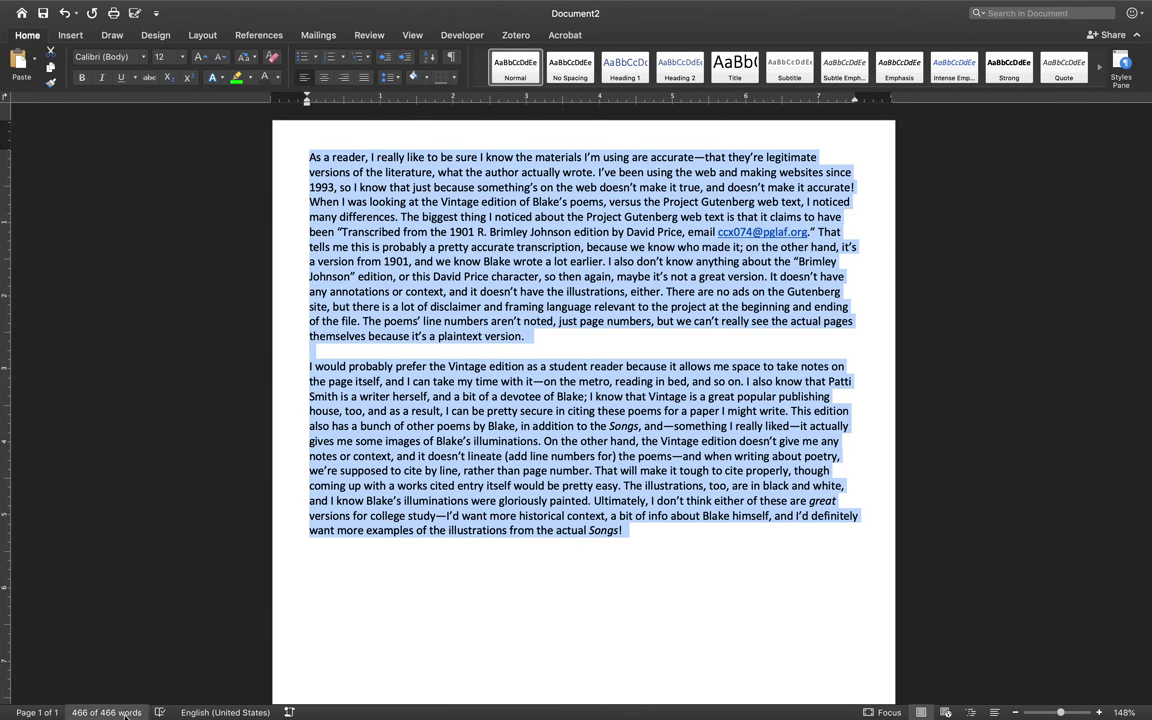
{"action": "key", "text": "super+Tab"}
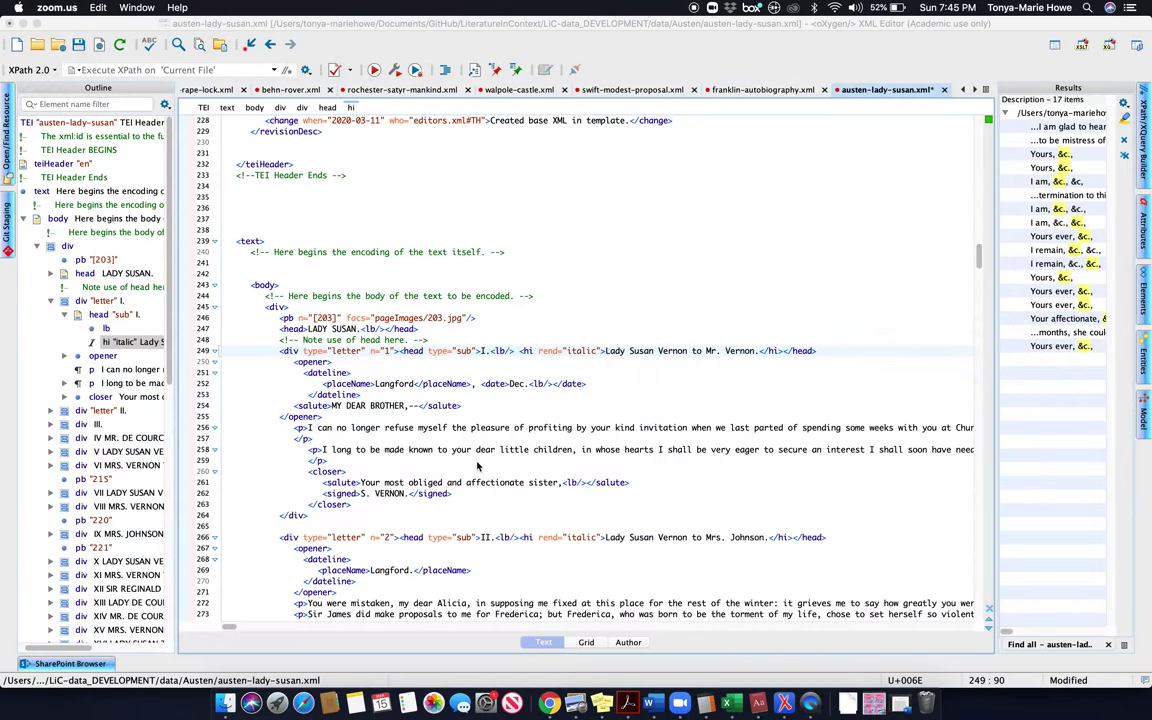
{"action": "key", "text": "super+Tab"}
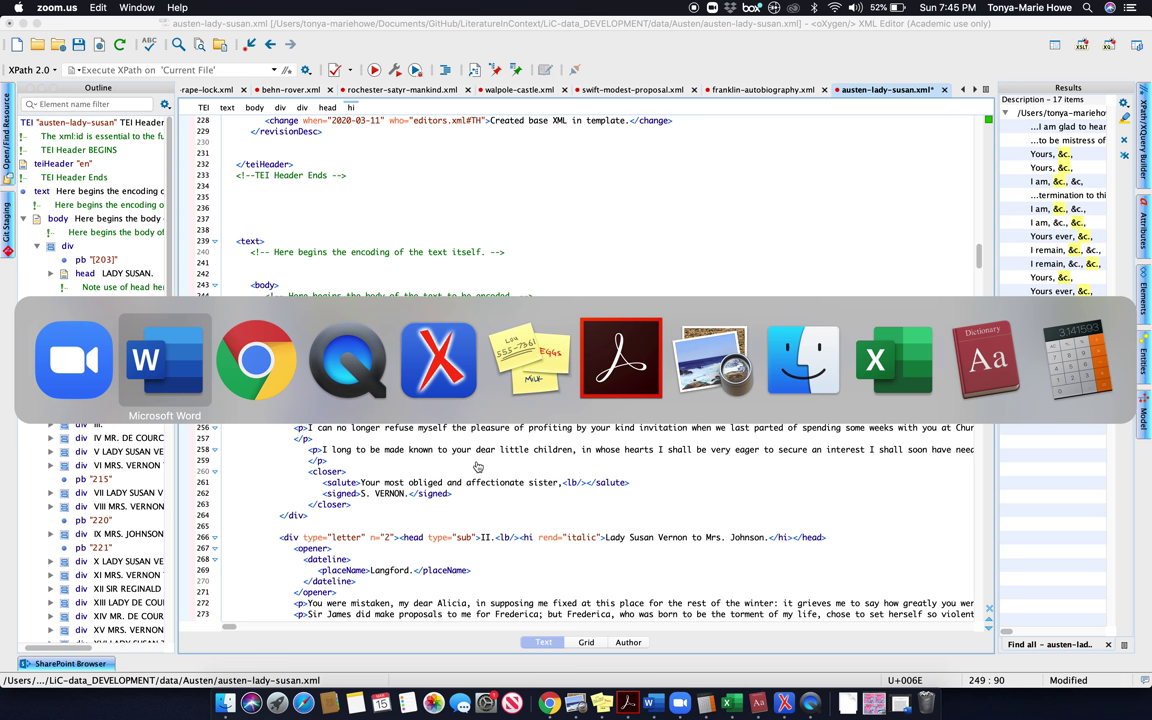
{"action": "key", "text": "super+Tab"}
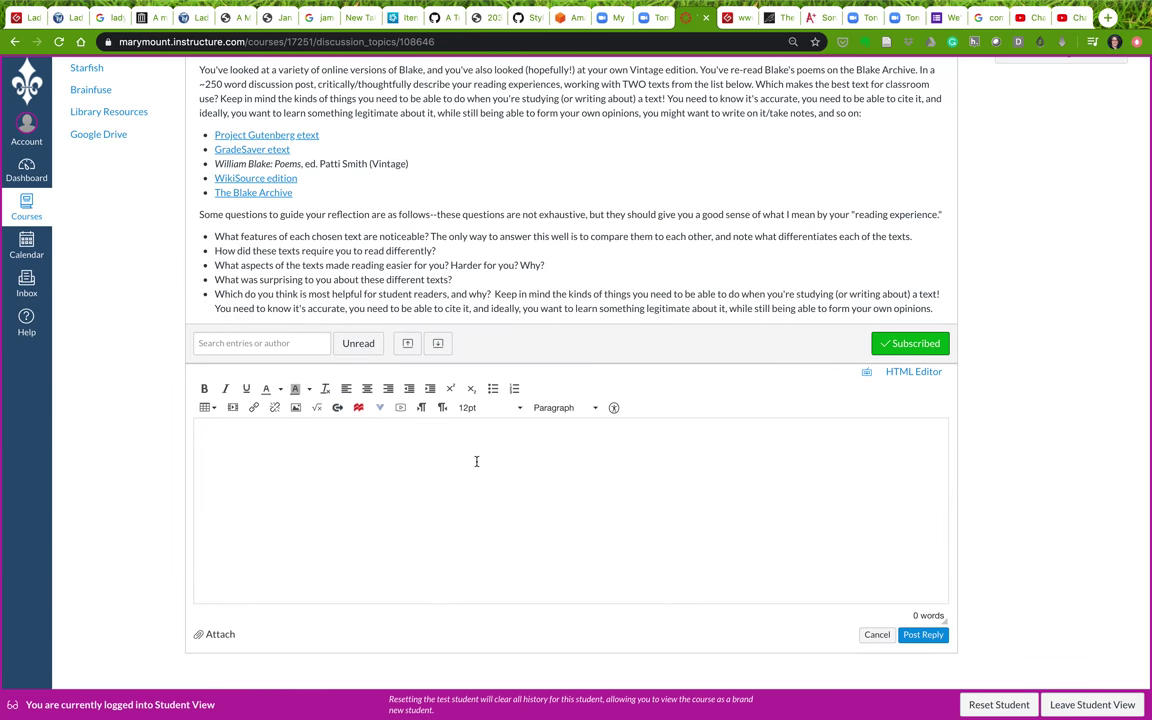
- Paste the 467-word response into the reply, then bring up the Gutenberg text of Blake's Songs
{"action": "left_click", "coordinate": [476, 461]}
{"action": "key", "text": "super+v"}
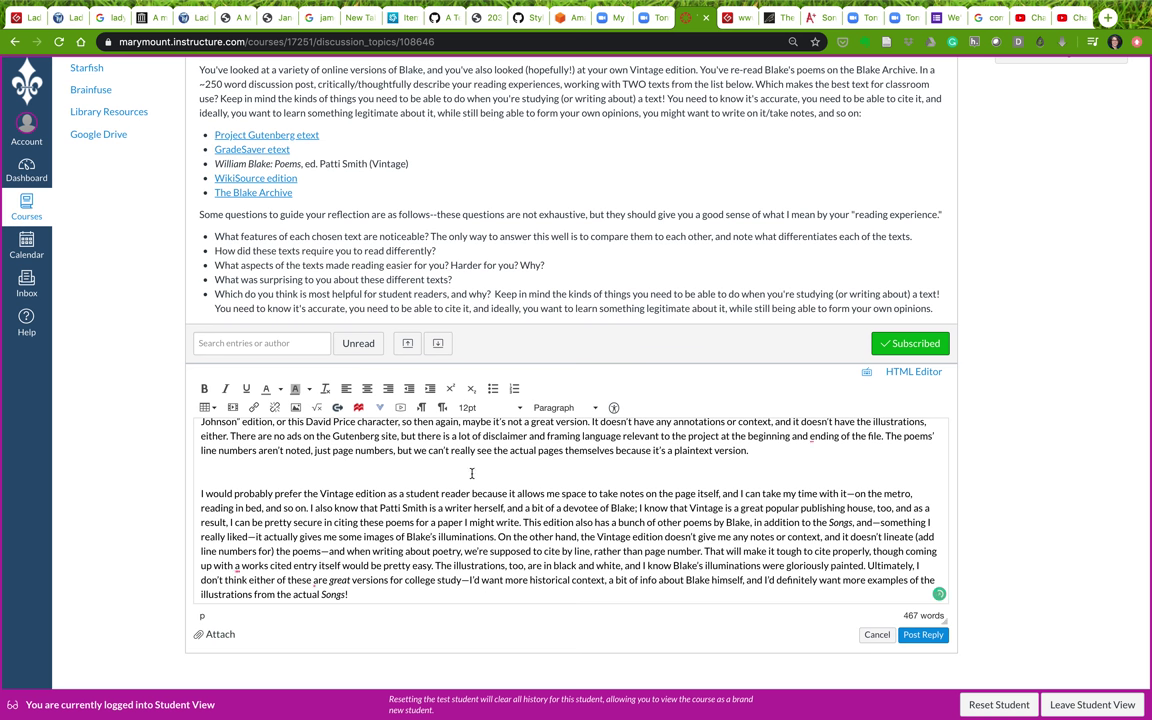
{"action": "scroll", "coordinate": [476, 533], "scroll_direction": "up", "scroll_amount": 5}
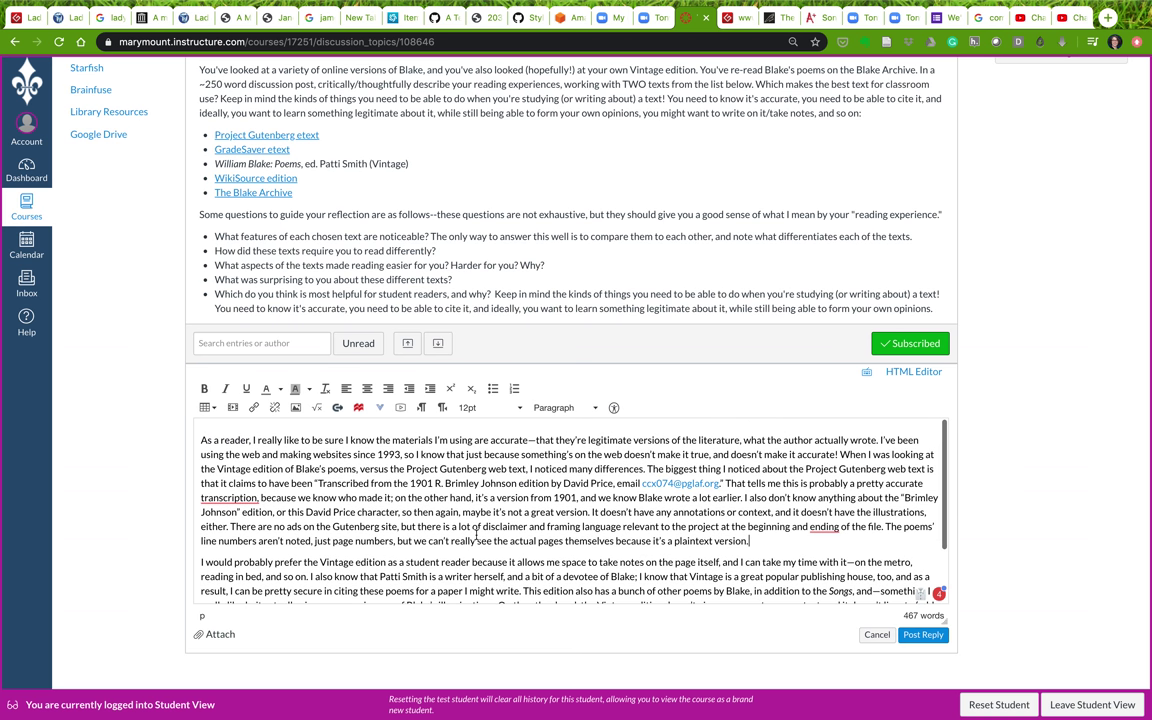
{"action": "scroll", "coordinate": [476, 533], "scroll_direction": "down", "scroll_amount": 5}
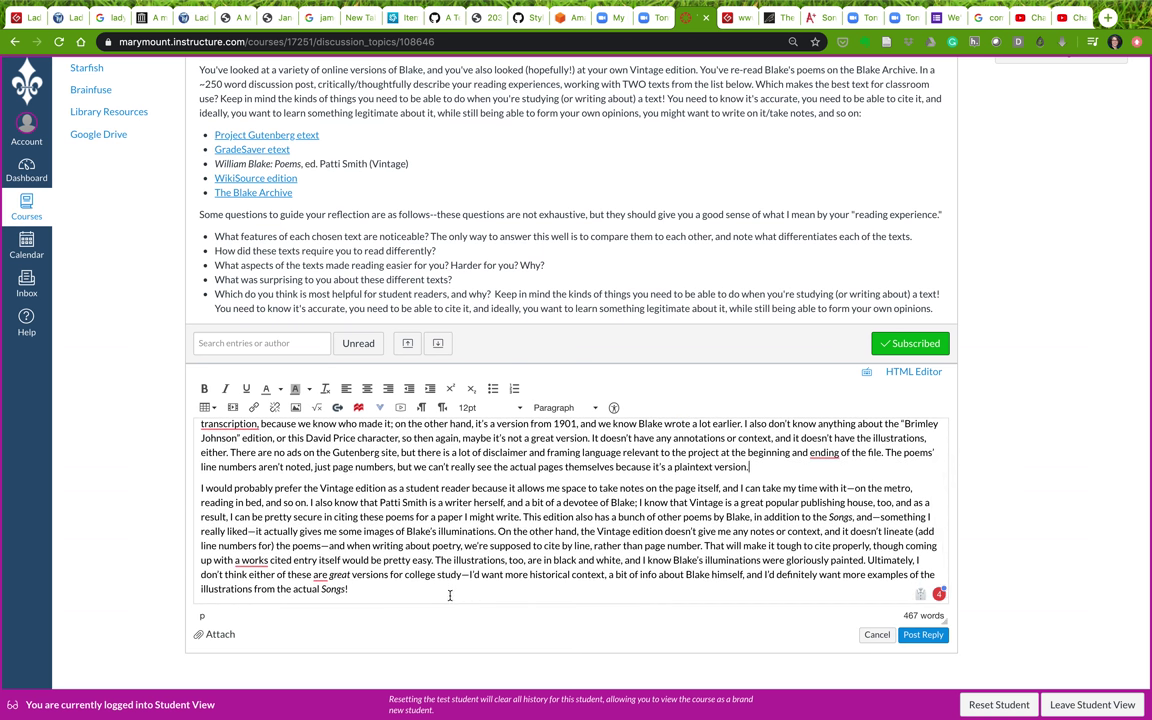
{"action": "scroll", "coordinate": [424, 578], "scroll_direction": "up", "scroll_amount": 2}
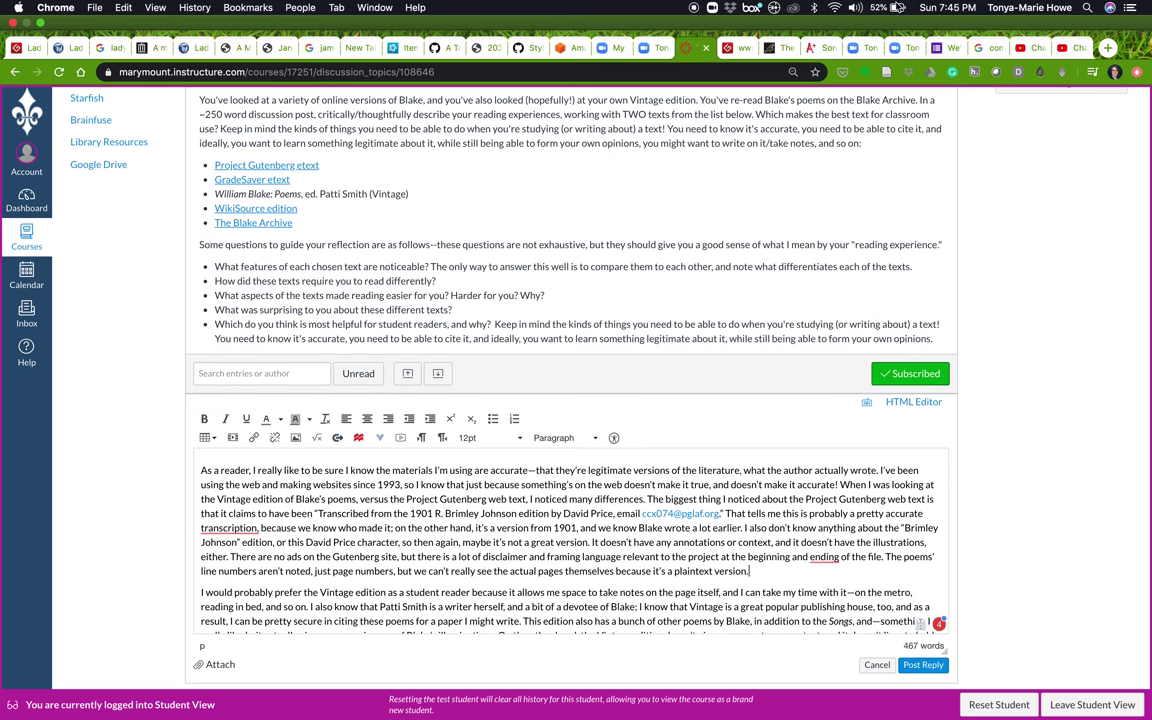
{"action": "left_click", "coordinate": [744, 51]}
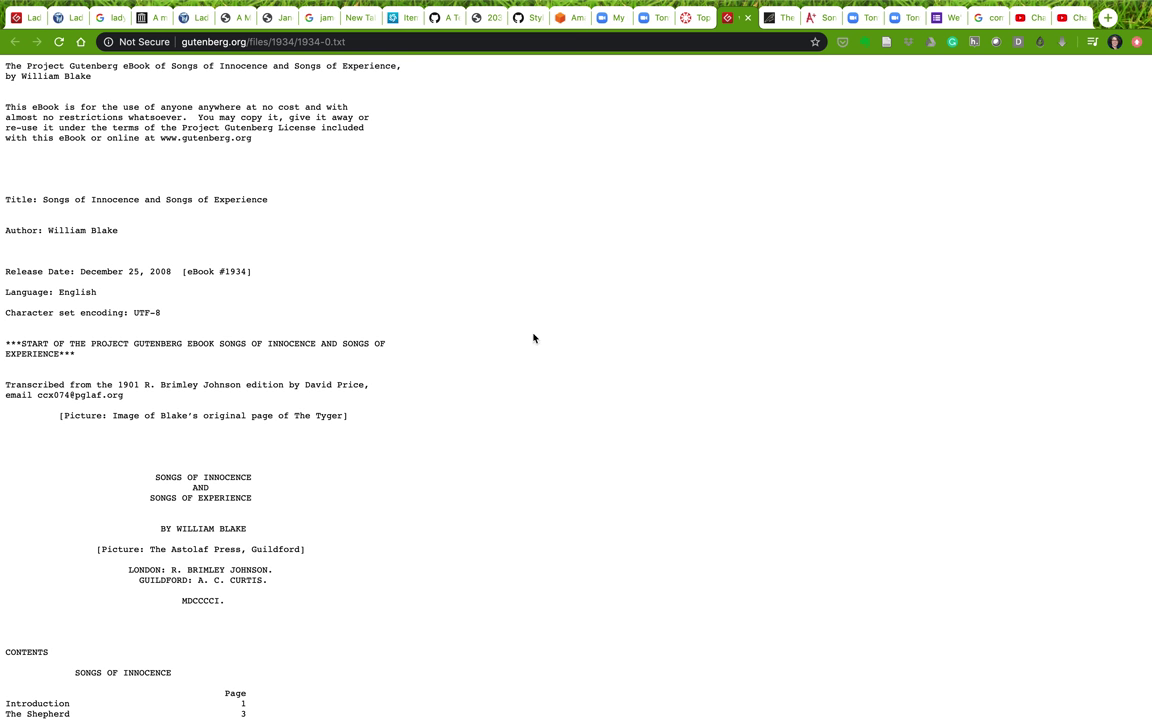
- Screenshot the Project Gutenberg eBook's opening header and return to the Canvas reply
{"action": "key", "text": "super+shift+4"}
{"action": "left_click_drag", "start_coordinate": [2, 100], "coordinate": [433, 436]}
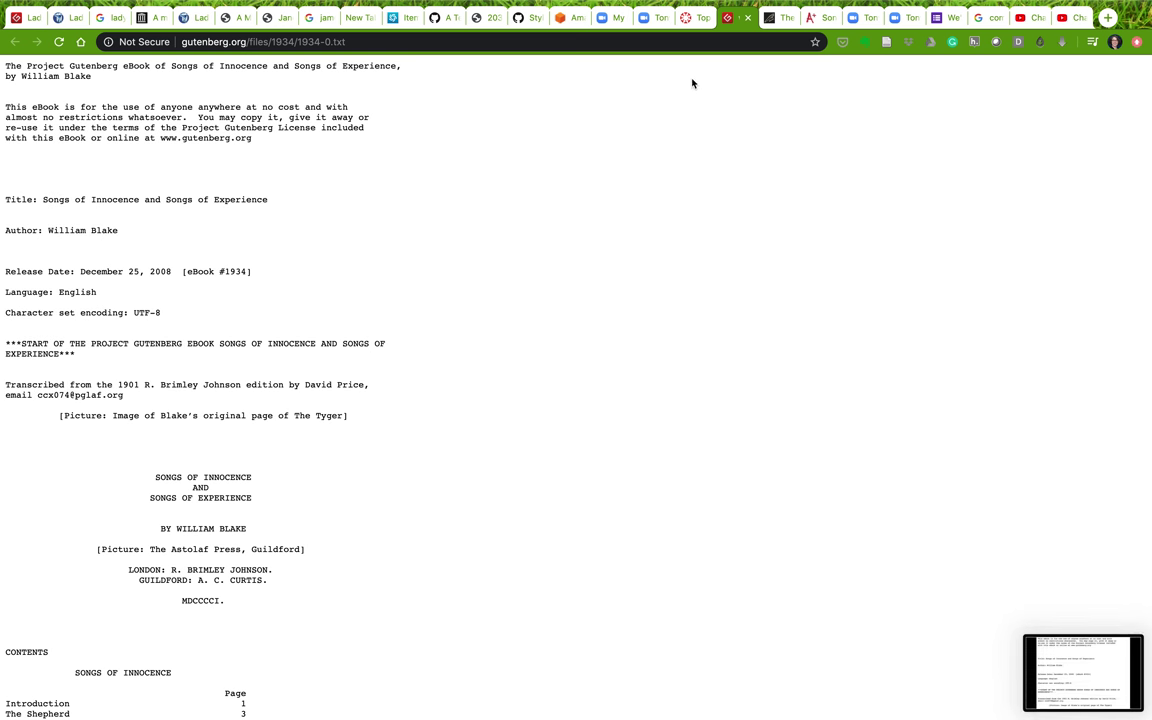
{"action": "left_click", "coordinate": [695, 18]}
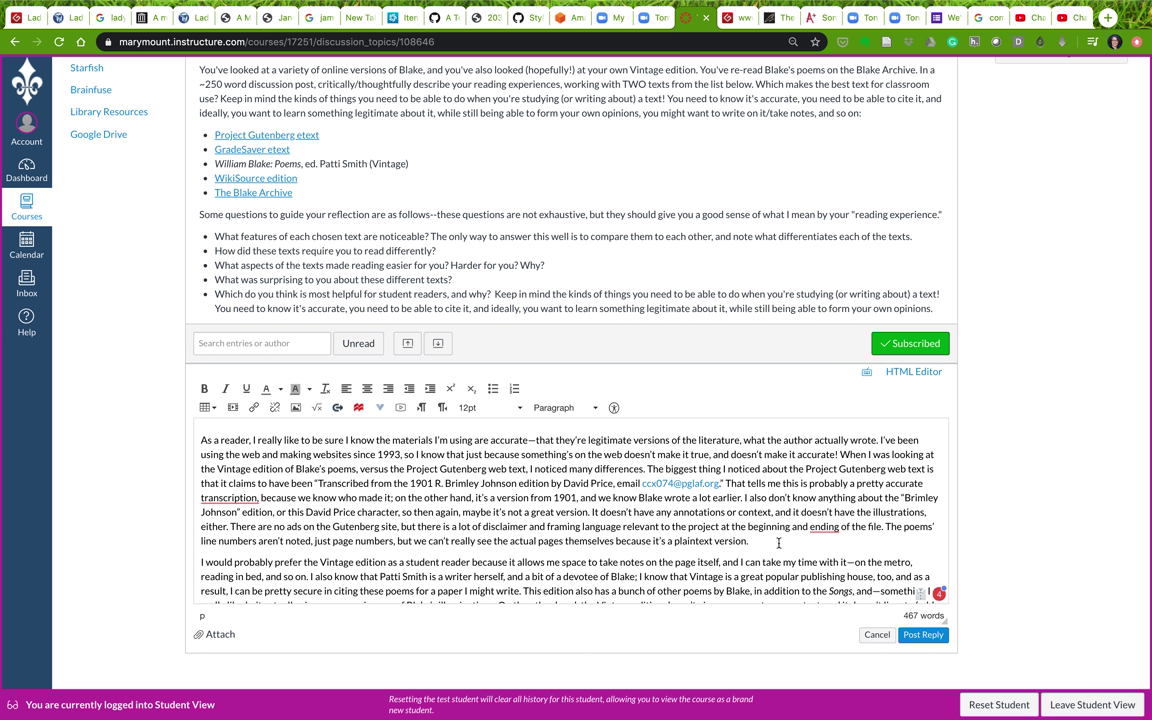
- Upload the newest Desktop screenshot (7.45.35 PM) to My files for embedding via Embed Image
{"action": "left_click", "coordinate": [296, 408]}
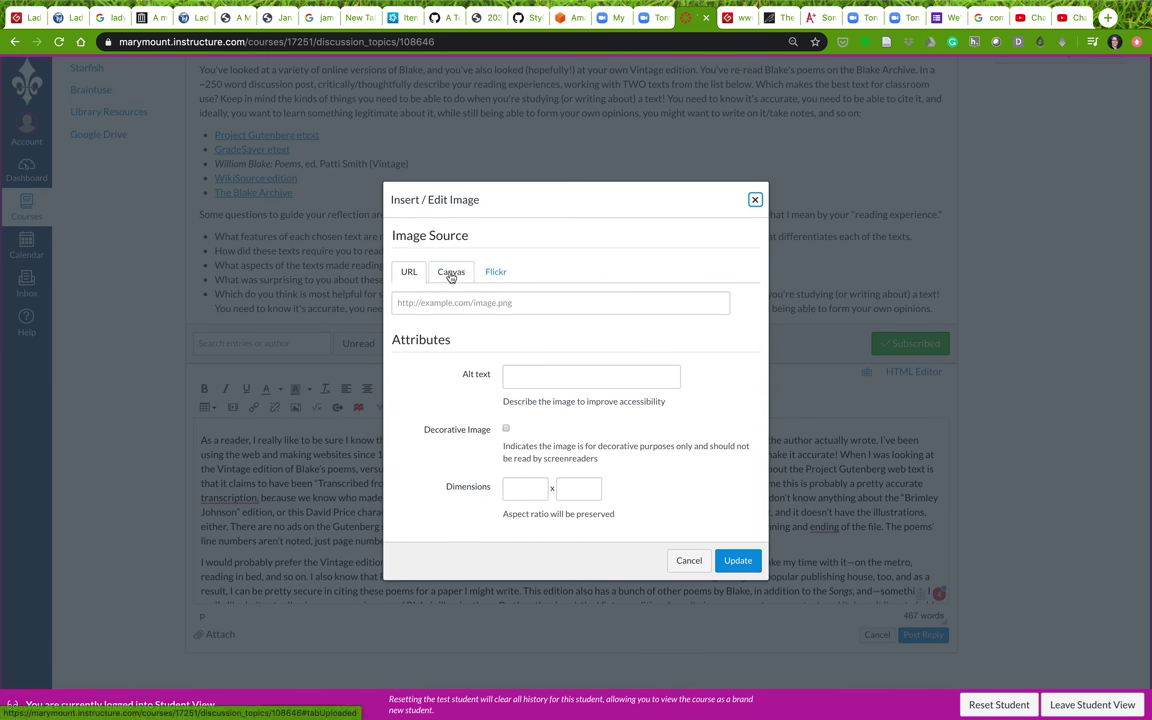
{"action": "left_click", "coordinate": [446, 274]}
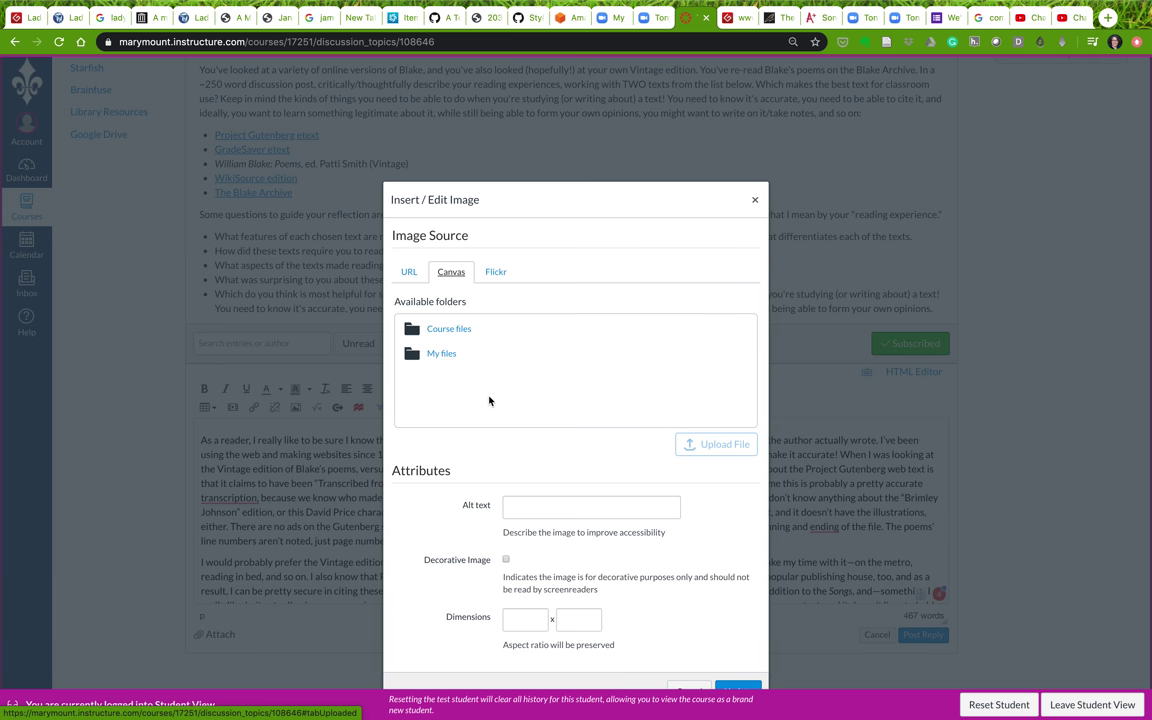
{"action": "left_click", "coordinate": [433, 354]}
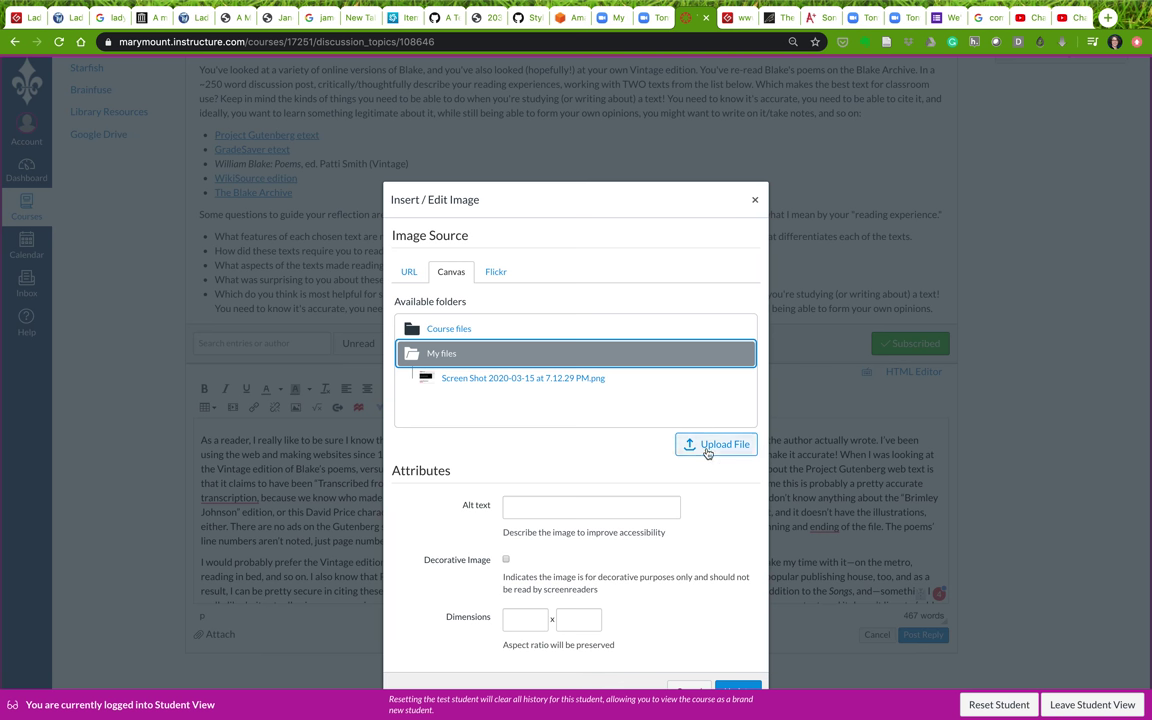
{"action": "left_click", "coordinate": [707, 449]}
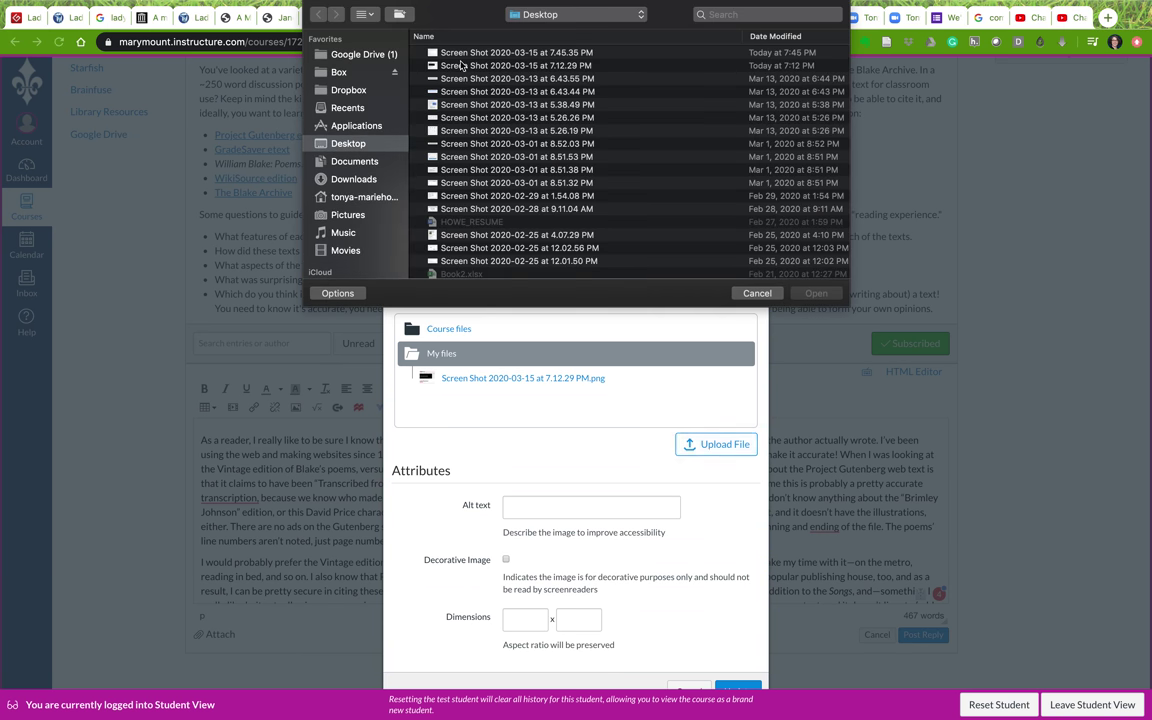
{"action": "double_click", "coordinate": [413, 52]}
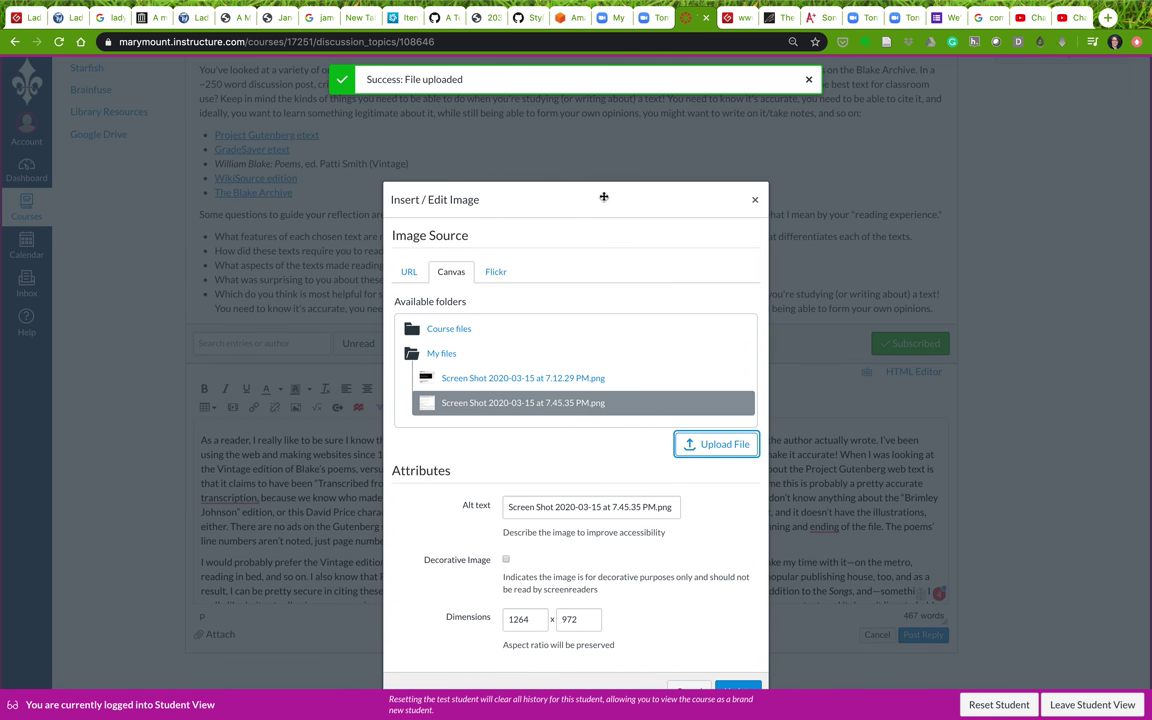
- Resize the Gutenberg screenshot to 500 × 384 pixels and insert it into the reply
{"action": "left_click_drag", "start_coordinate": [604, 197], "coordinate": [600, 94]}
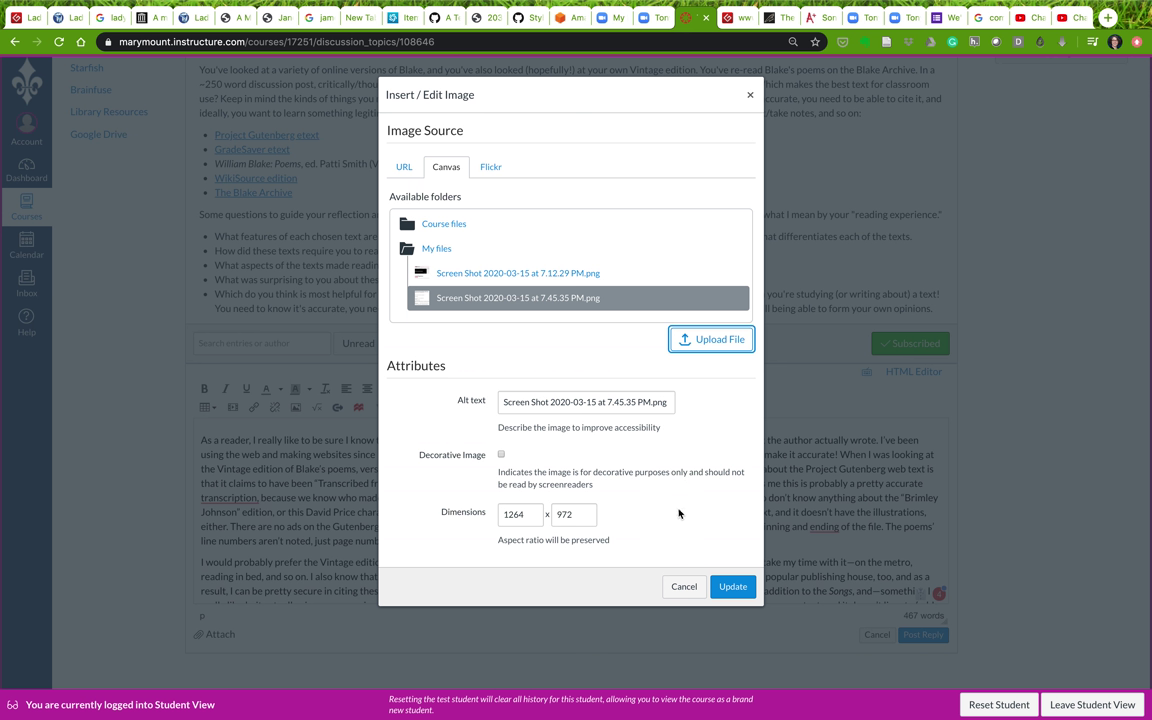
{"action": "left_click", "coordinate": [478, 512]}
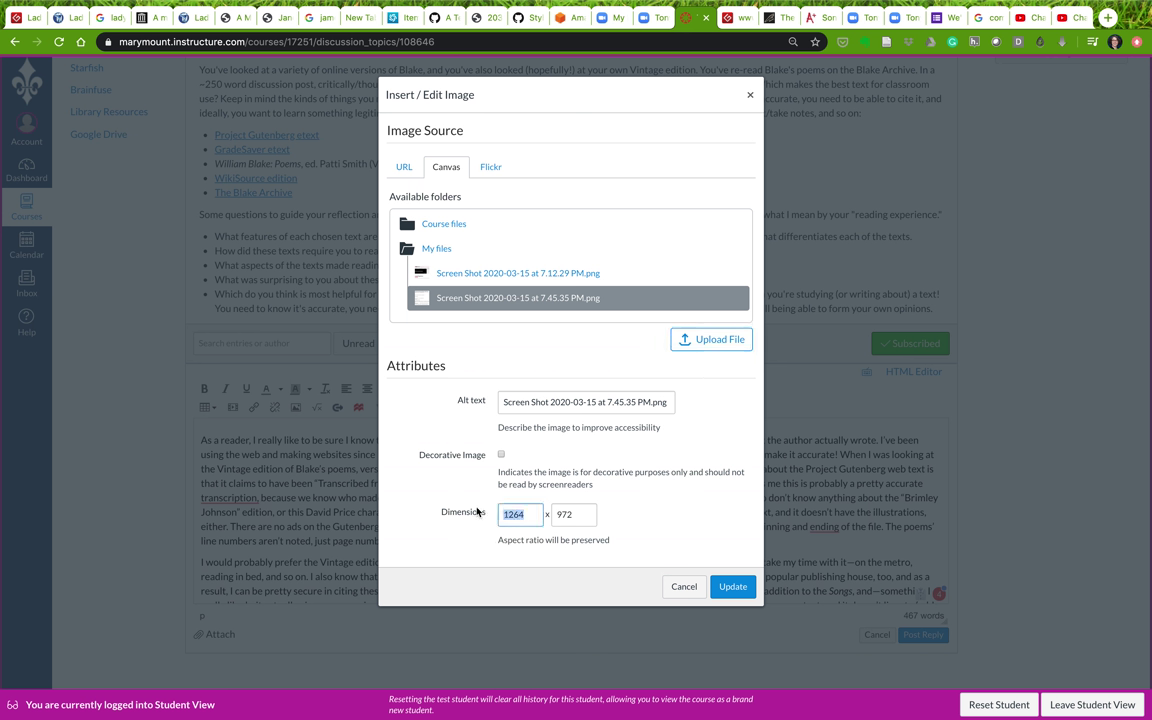
{"action": "type", "text": "6"}
{"action": "type", "text": "00"}
{"action": "key", "text": "Tab"}
{"action": "left_click", "coordinate": [494, 516]}
{"action": "left_click_drag", "start_coordinate": [497, 540], "coordinate": [615, 547]}
{"action": "left_click", "coordinate": [511, 514]}
{"action": "left_click", "coordinate": [729, 588]}
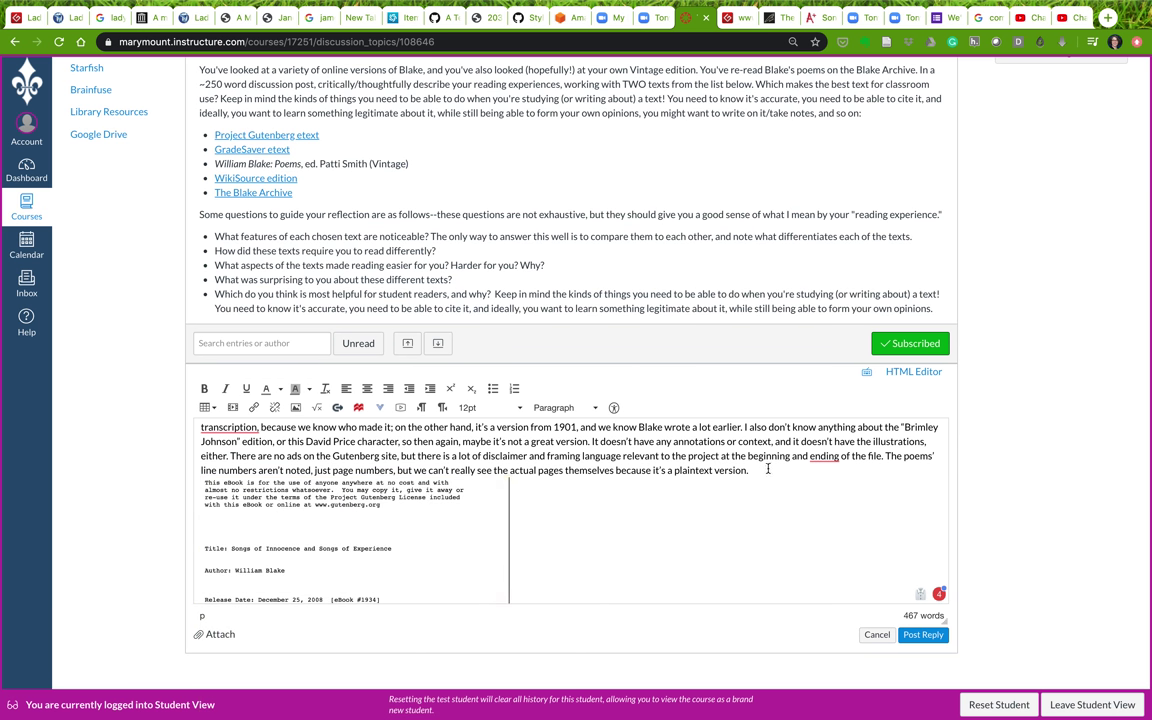
- Drag the reply editor's resize corner down so the screenshot and following paragraph show together
{"action": "scroll", "coordinate": [717, 497], "scroll_direction": "down", "scroll_amount": 5}
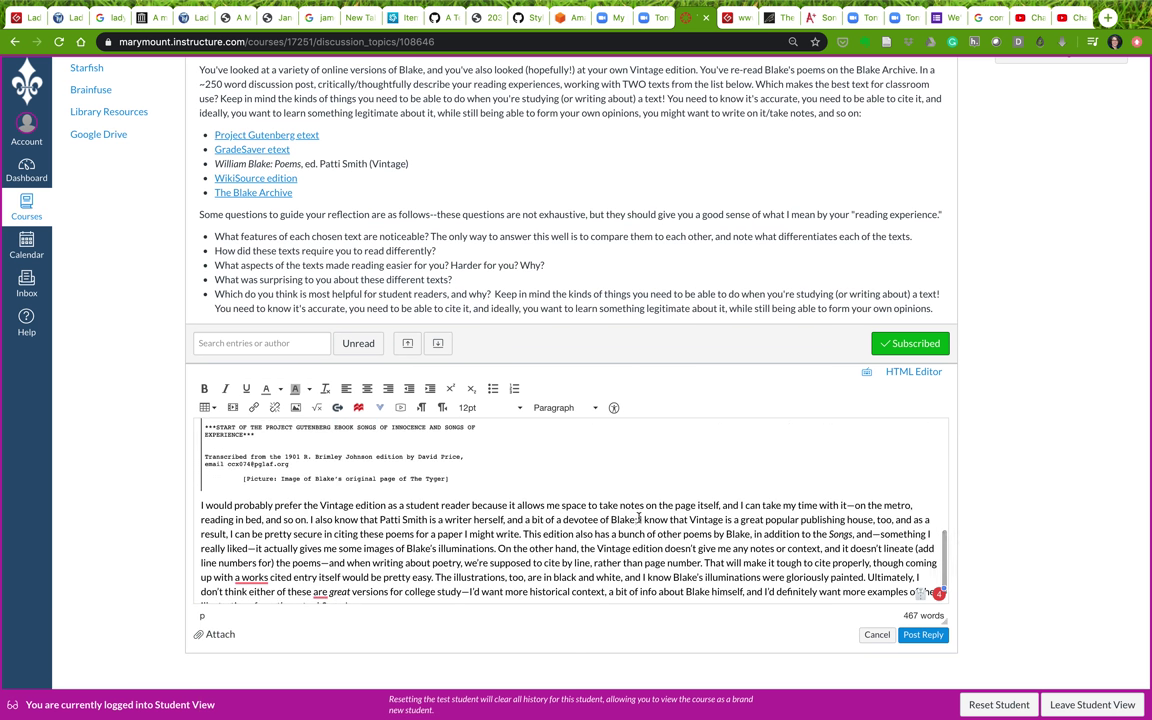
{"action": "scroll", "coordinate": [469, 586], "scroll_direction": "down", "scroll_amount": 1}
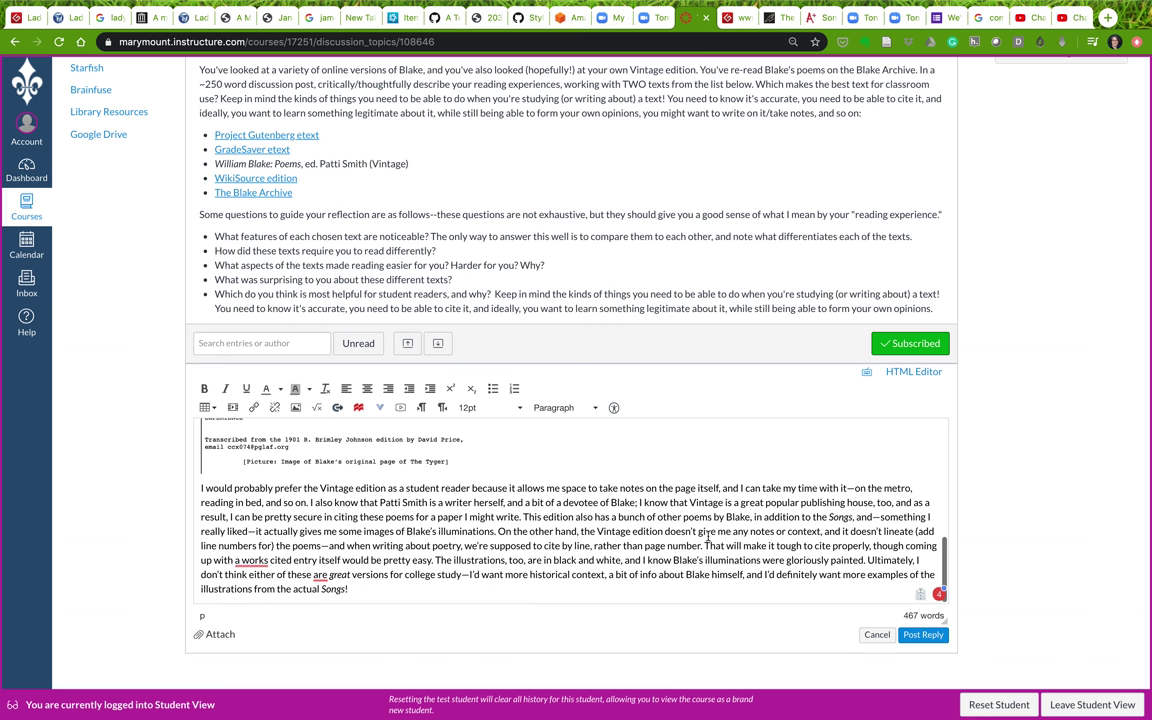
{"action": "left_click", "coordinate": [418, 592]}
{"action": "left_click_drag", "start_coordinate": [945, 619], "coordinate": [945, 710]}
{"action": "scroll", "coordinate": [910, 545], "scroll_direction": "down", "scroll_amount": 2}
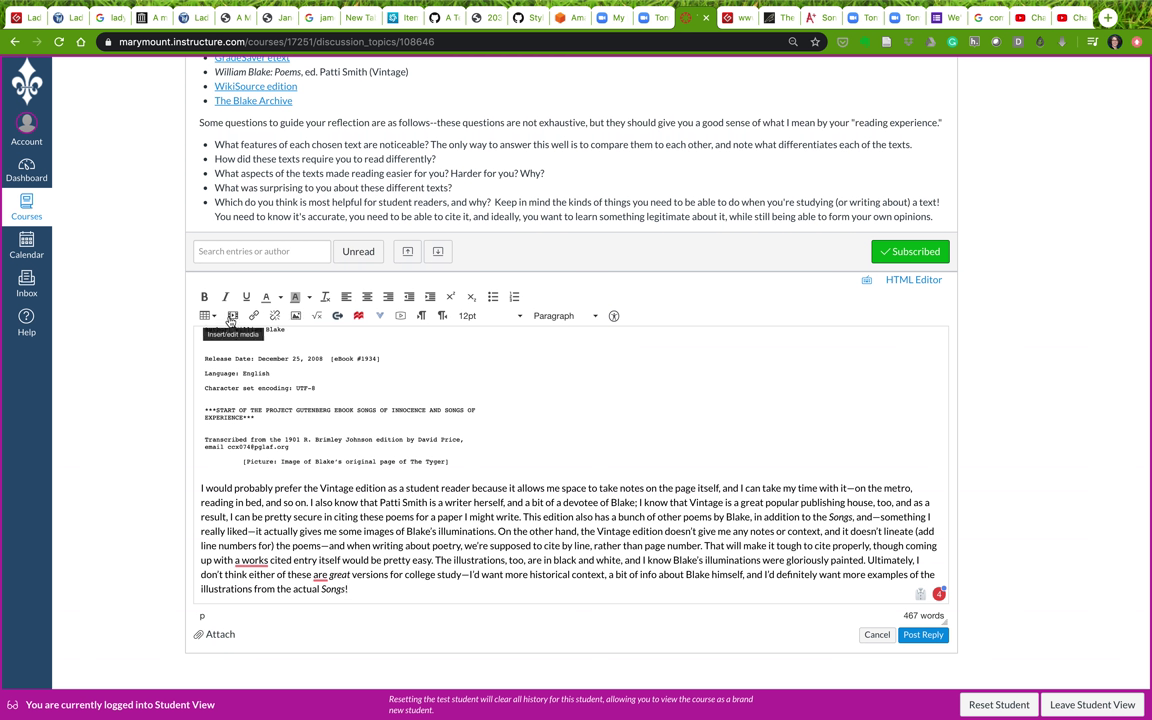
- Close the Record/Upload Media Comment window to return to the drafted reply
{"action": "left_click", "coordinate": [401, 317]}
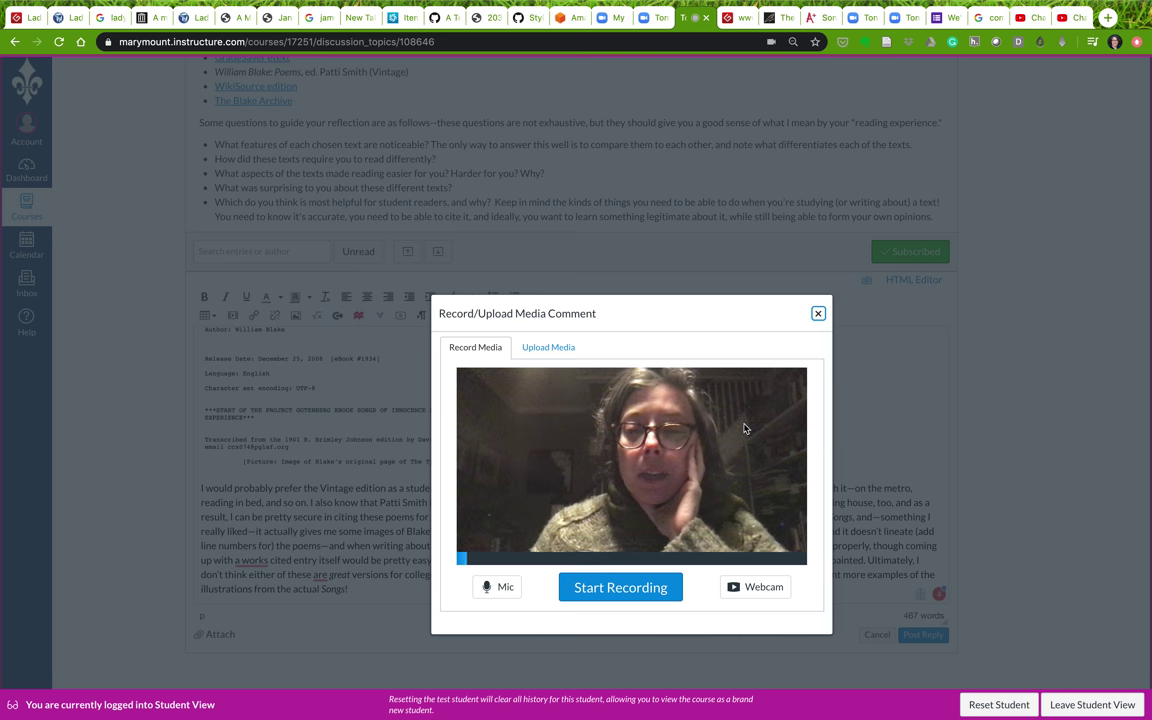
{"action": "left_click", "coordinate": [818, 314]}
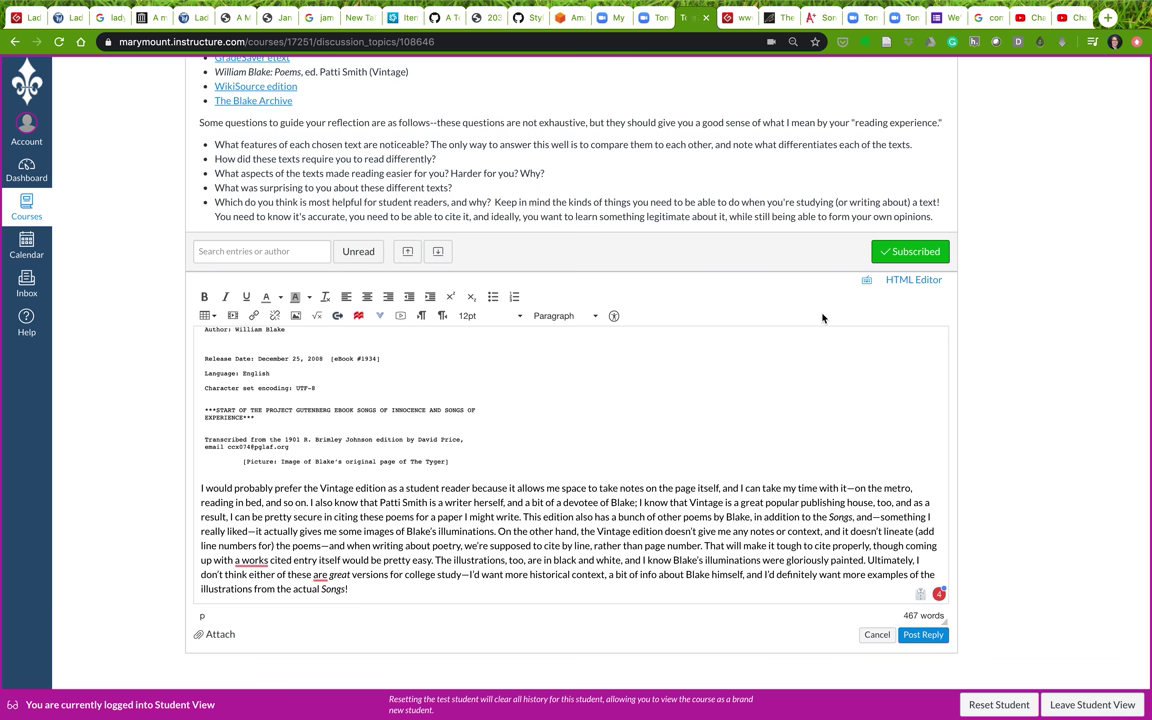
- Post the reply with the embedded Gutenberg screenshot to the Digital Blakes discussion
{"action": "scroll", "coordinate": [365, 588], "scroll_direction": "down", "scroll_amount": 1}
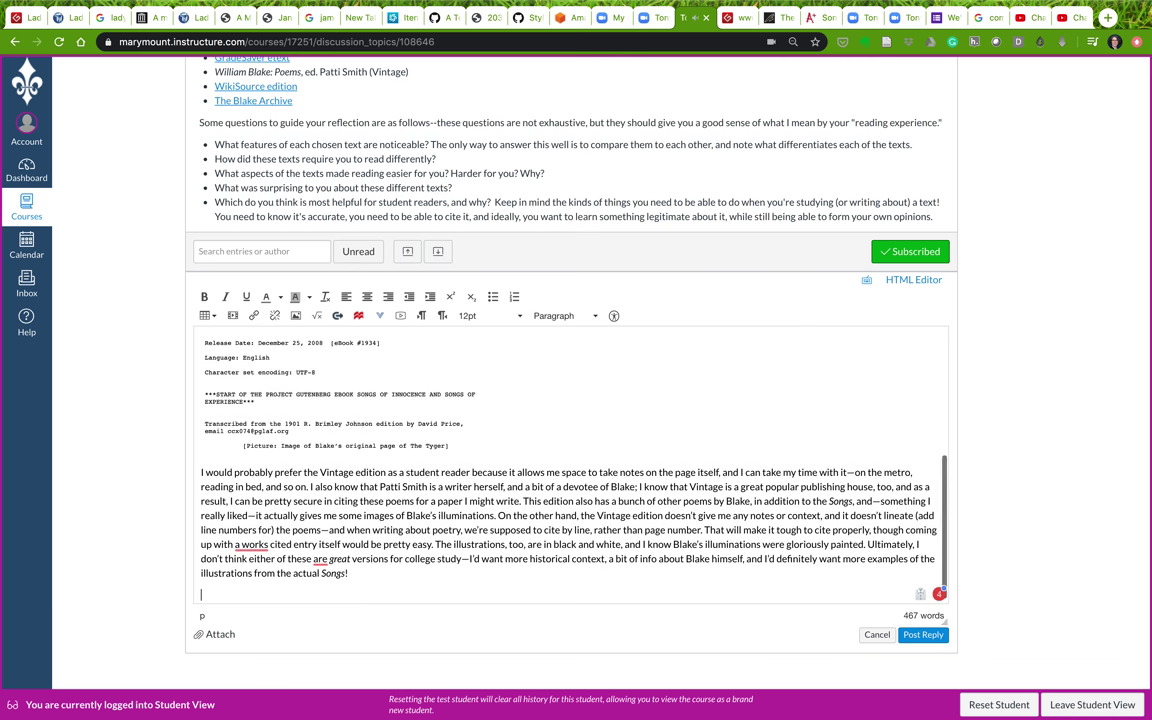
{"action": "scroll", "coordinate": [381, 562], "scroll_direction": "down", "scroll_amount": 1}
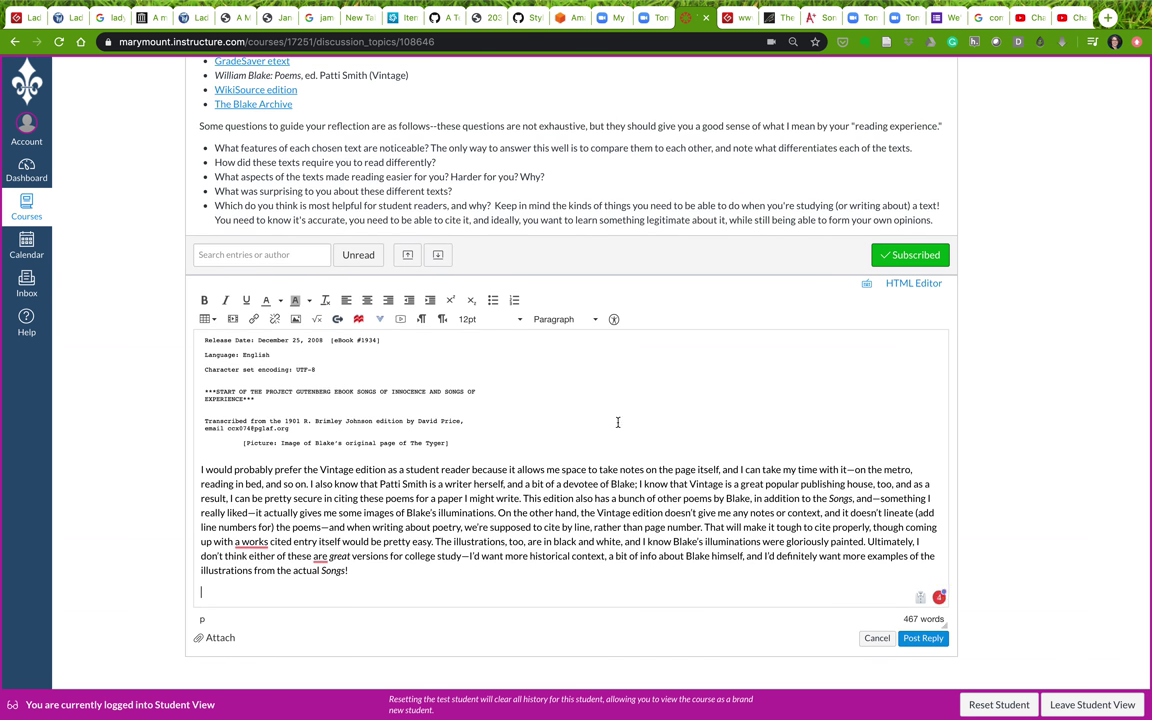
{"action": "left_click", "coordinate": [921, 638]}
{"action": "scroll", "coordinate": [497, 517], "scroll_direction": "down", "scroll_amount": 3}
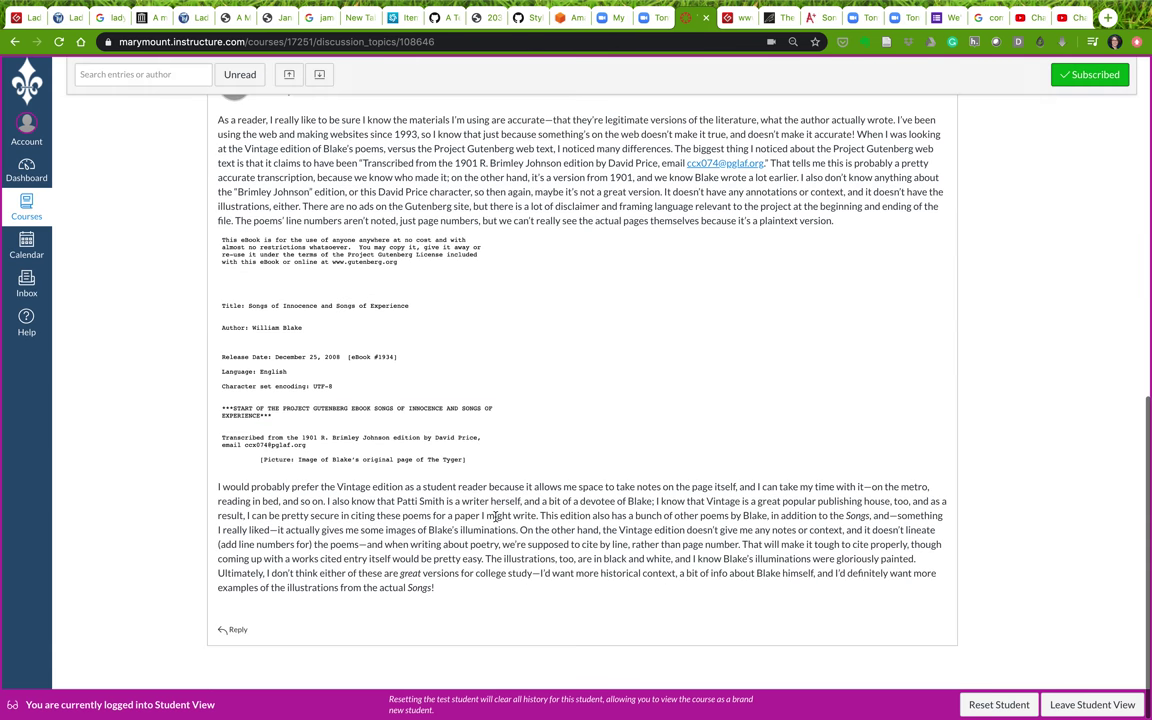
{"action": "scroll", "coordinate": [497, 517], "scroll_direction": "up", "scroll_amount": 10}
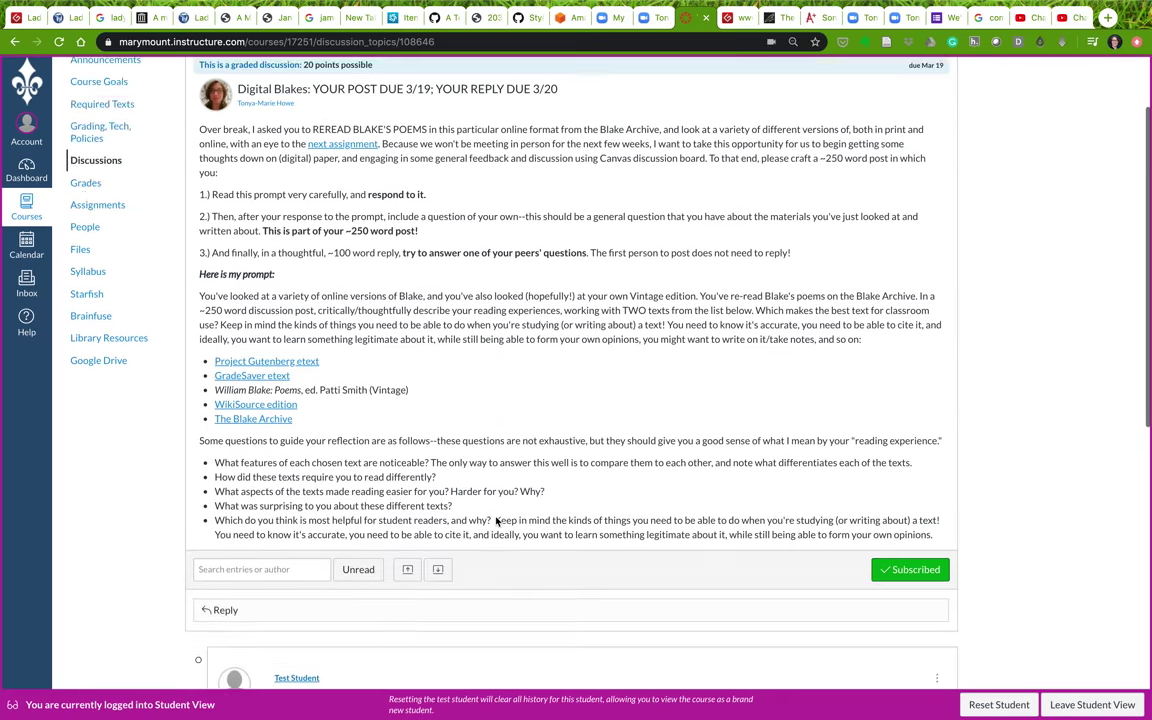
{"action": "scroll", "coordinate": [497, 522], "scroll_direction": "up", "scroll_amount": 2}
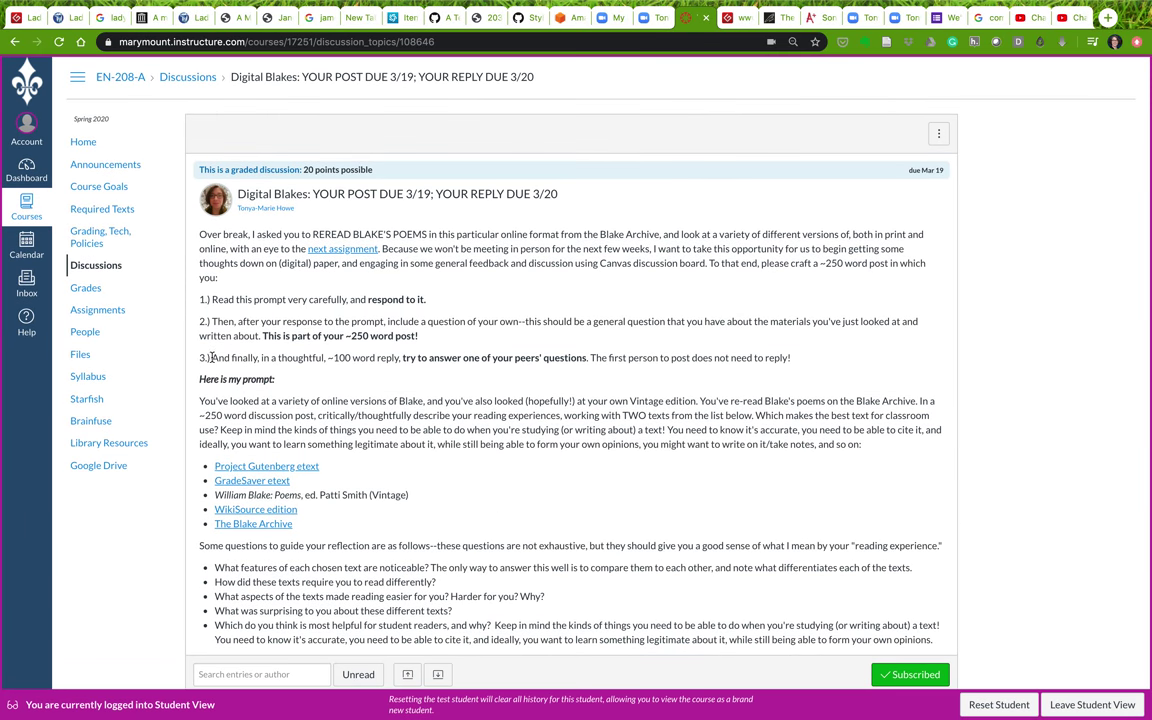
{"action": "left_click_drag", "start_coordinate": [211, 357], "coordinate": [821, 359]}
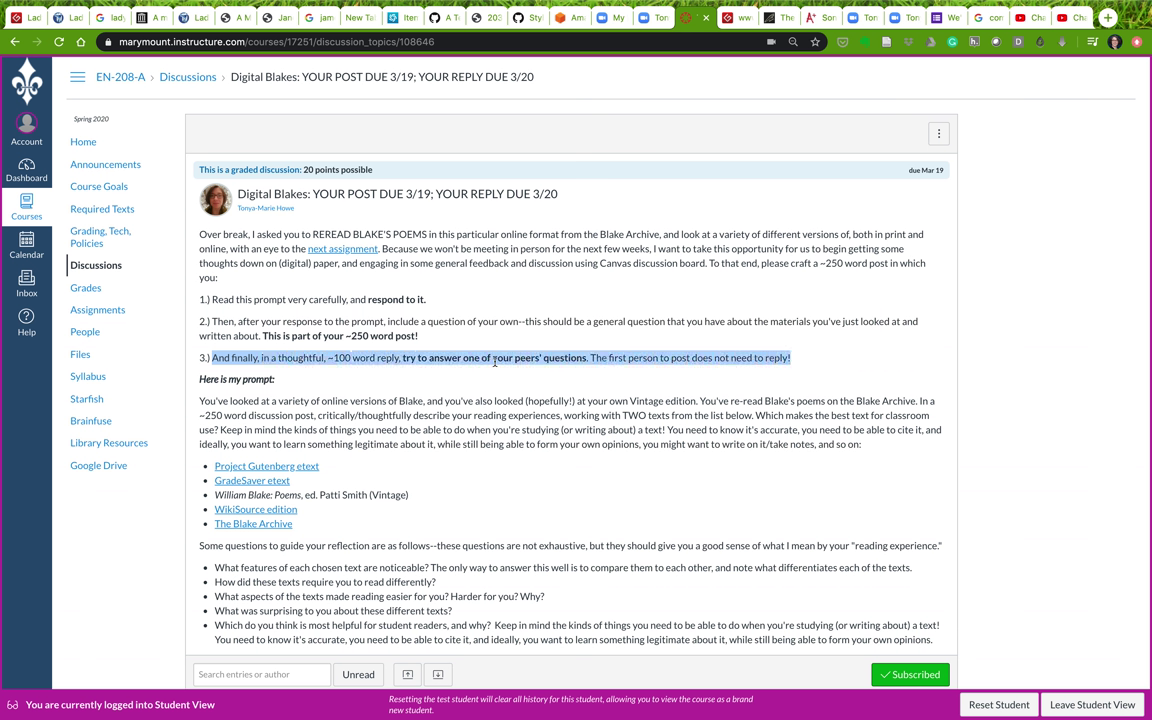
{"action": "scroll", "coordinate": [468, 378], "scroll_direction": "down", "scroll_amount": 8}
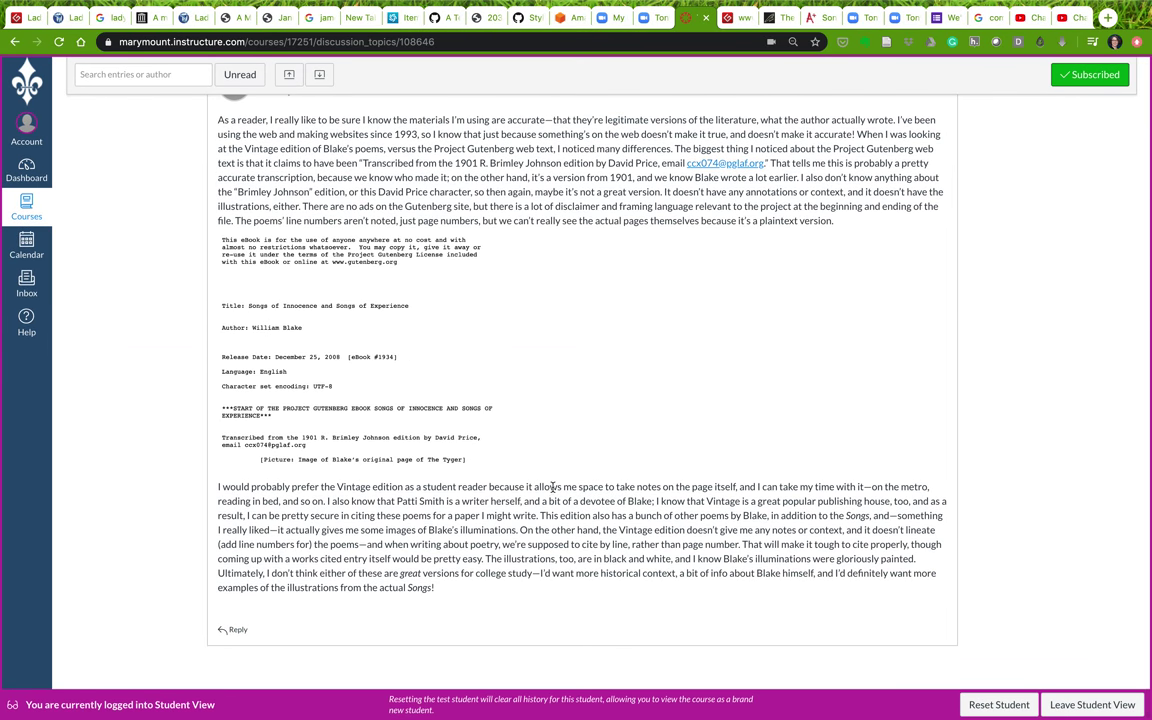
{"action": "left_click", "coordinate": [236, 631]}
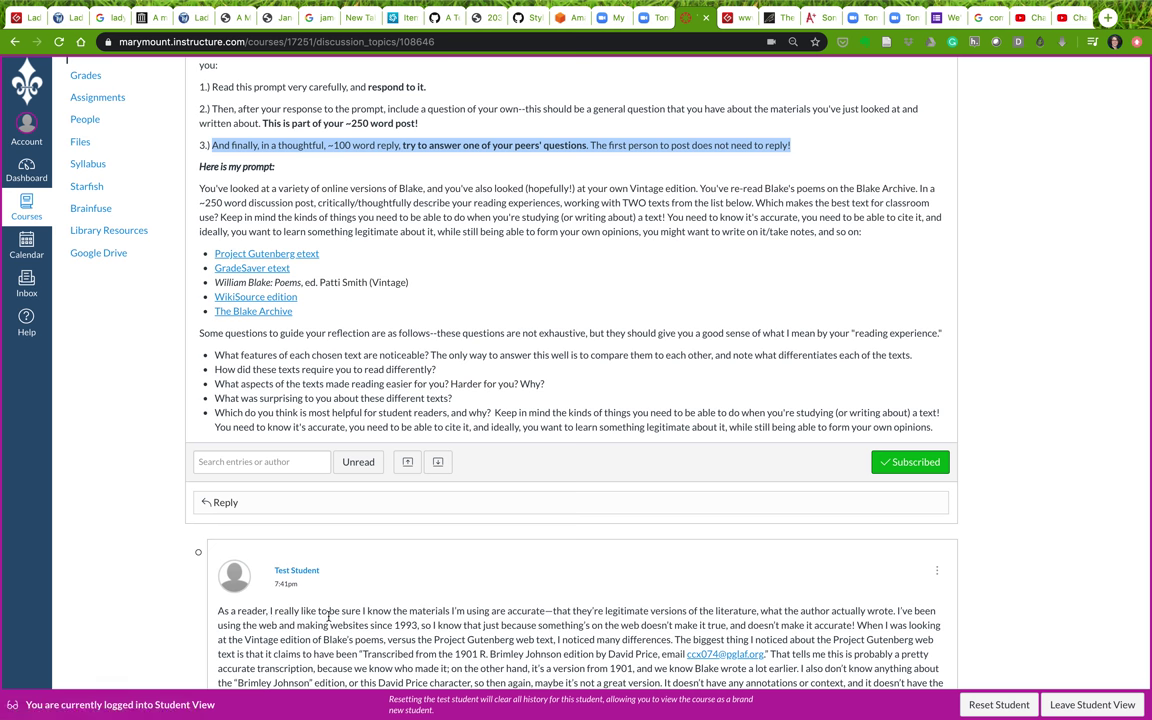
{"action": "scroll", "coordinate": [329, 617], "scroll_direction": "down", "scroll_amount": 5}
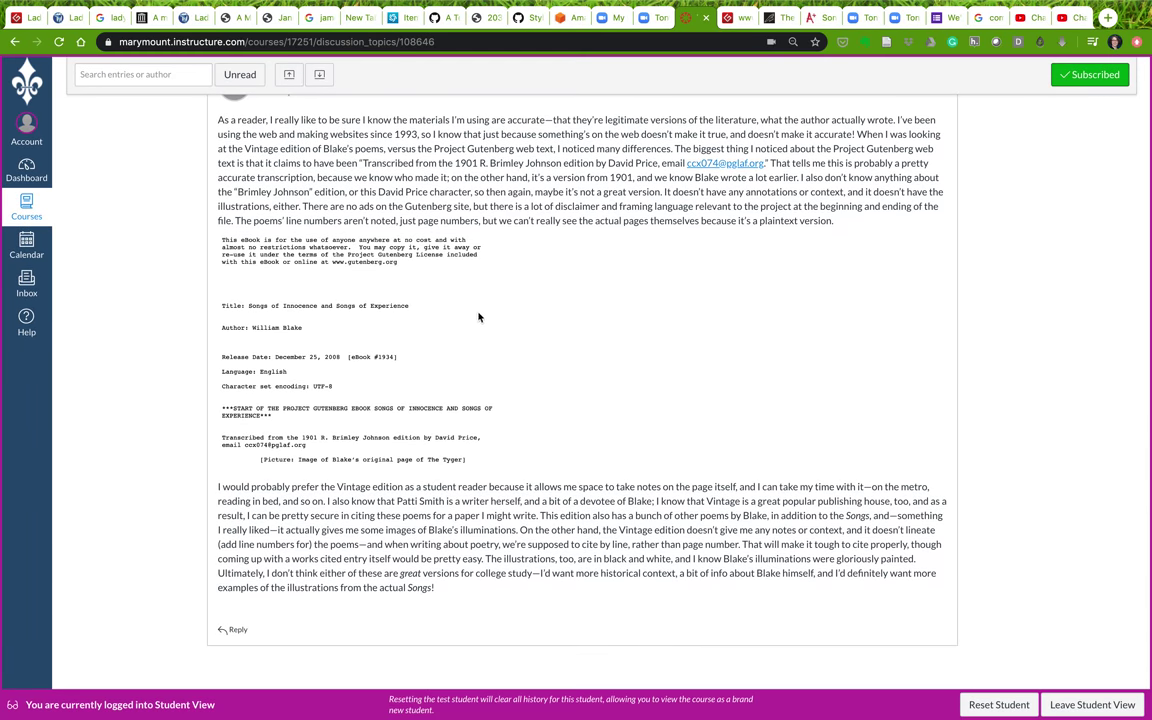
{"action": "scroll", "coordinate": [447, 309], "scroll_direction": "up", "scroll_amount": 1}
{"action": "scroll", "coordinate": [447, 309], "scroll_direction": "down", "scroll_amount": 1}
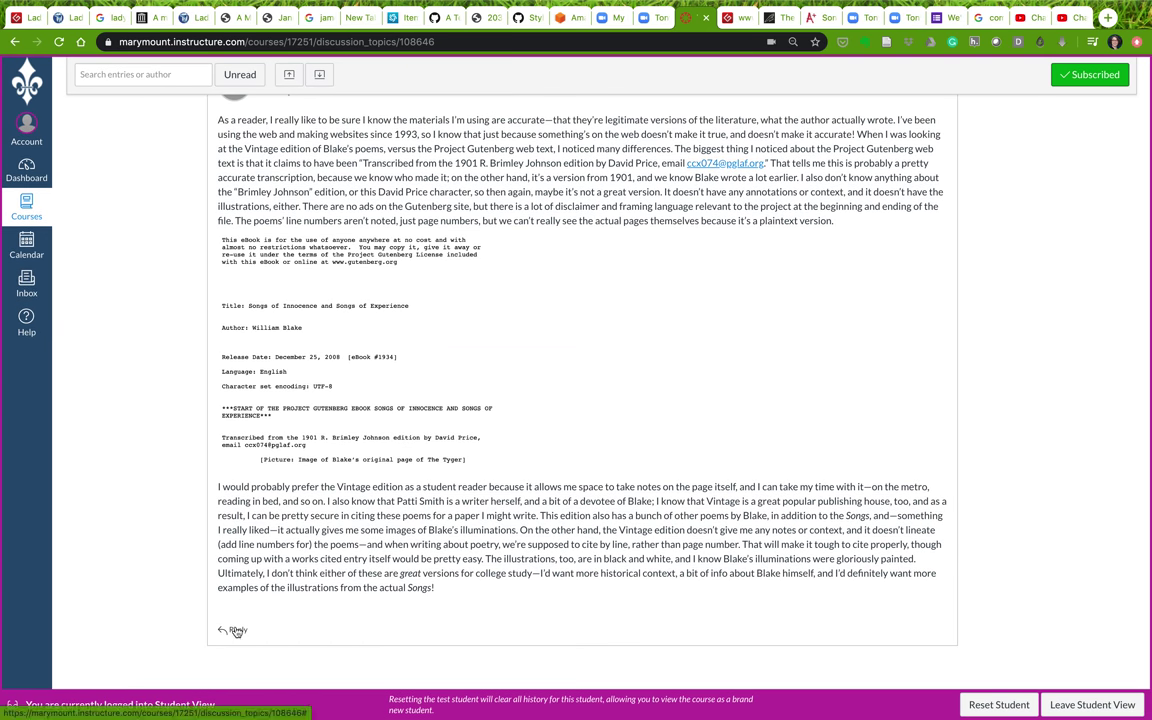
{"action": "left_click", "coordinate": [236, 631]}
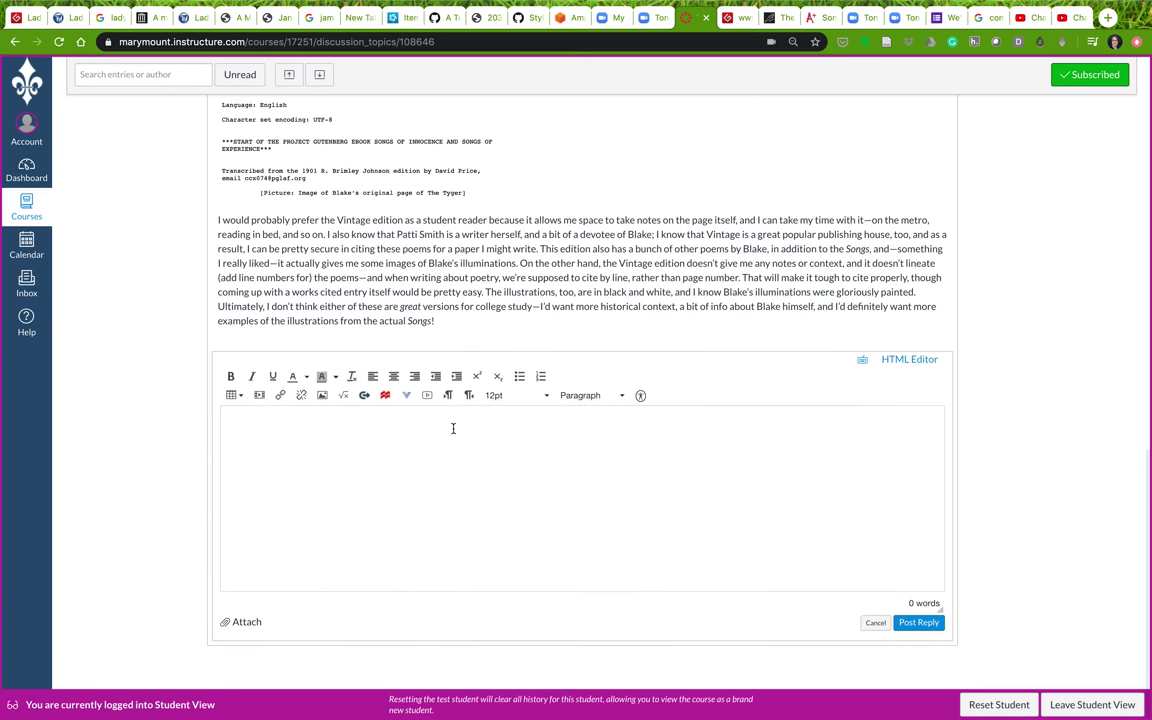
- Post a threaded reply reading 'Here's where you answer the question--this creates a threaded'
{"action": "left_click", "coordinate": [470, 447]}
{"action": "type", "text": "Here's"}
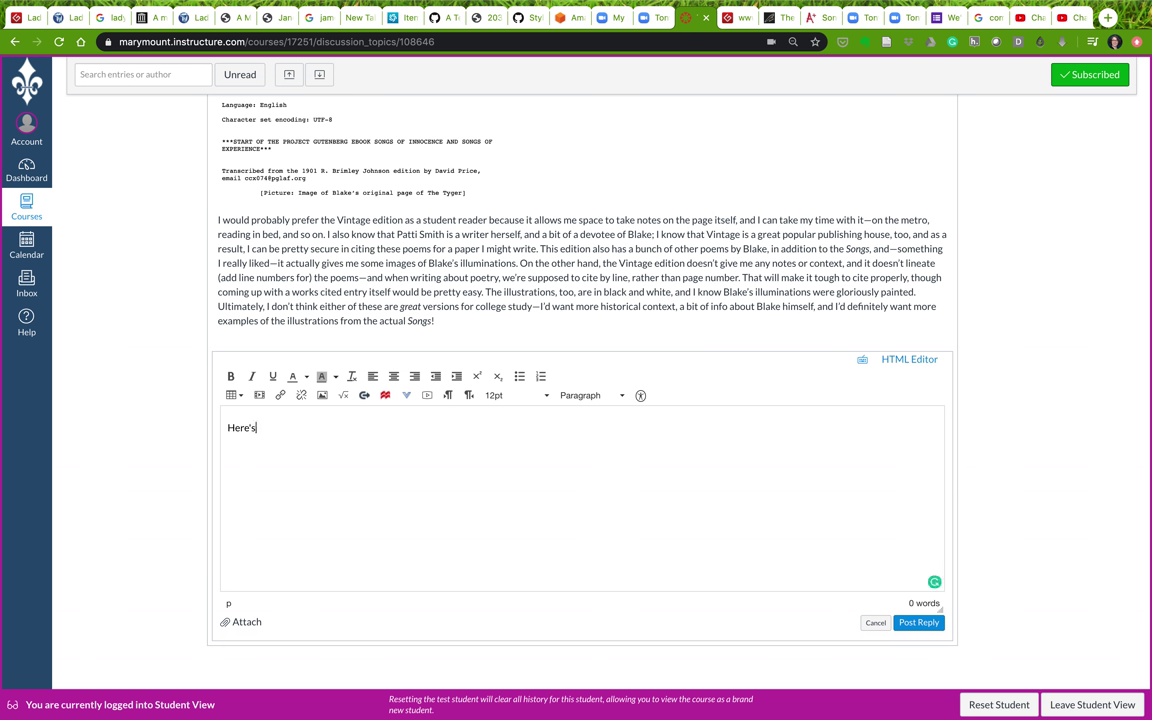
{"action": "type", "text": " where you answer the question an"}
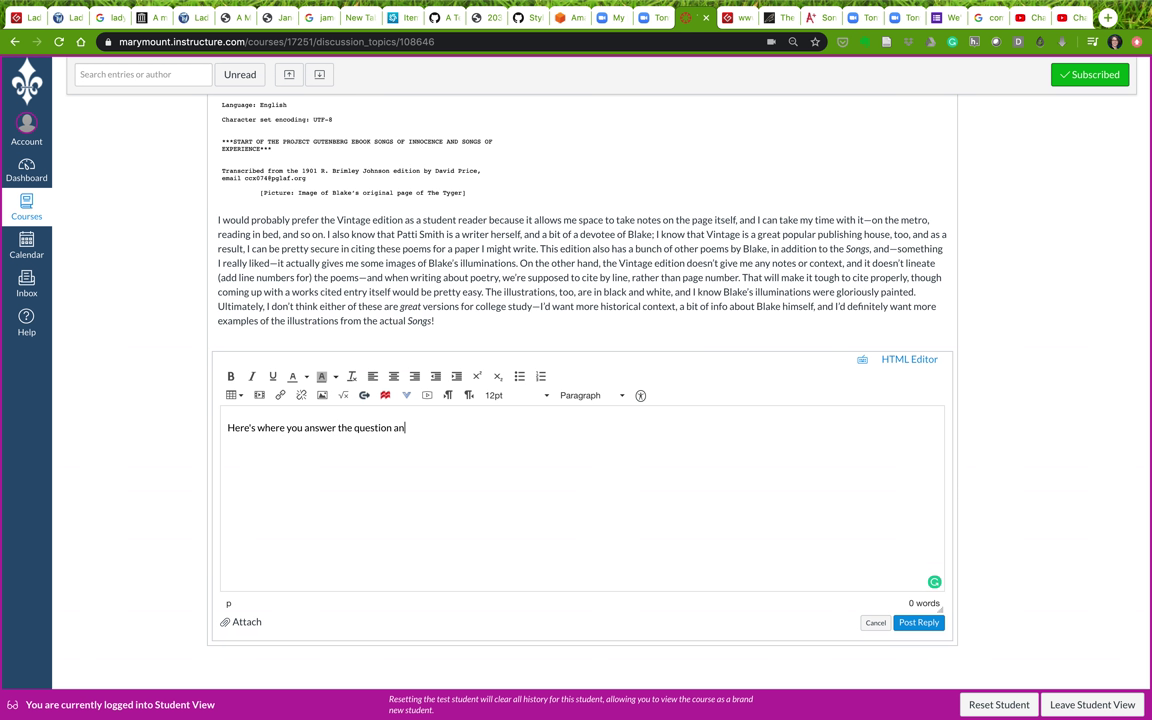
{"action": "key", "text": "BackSpace"}
{"action": "key", "text": "BackSpace"}
{"action": "key", "text": "BackSpace"}
{"action": "type", "text": "--this creates a threaded reply."}
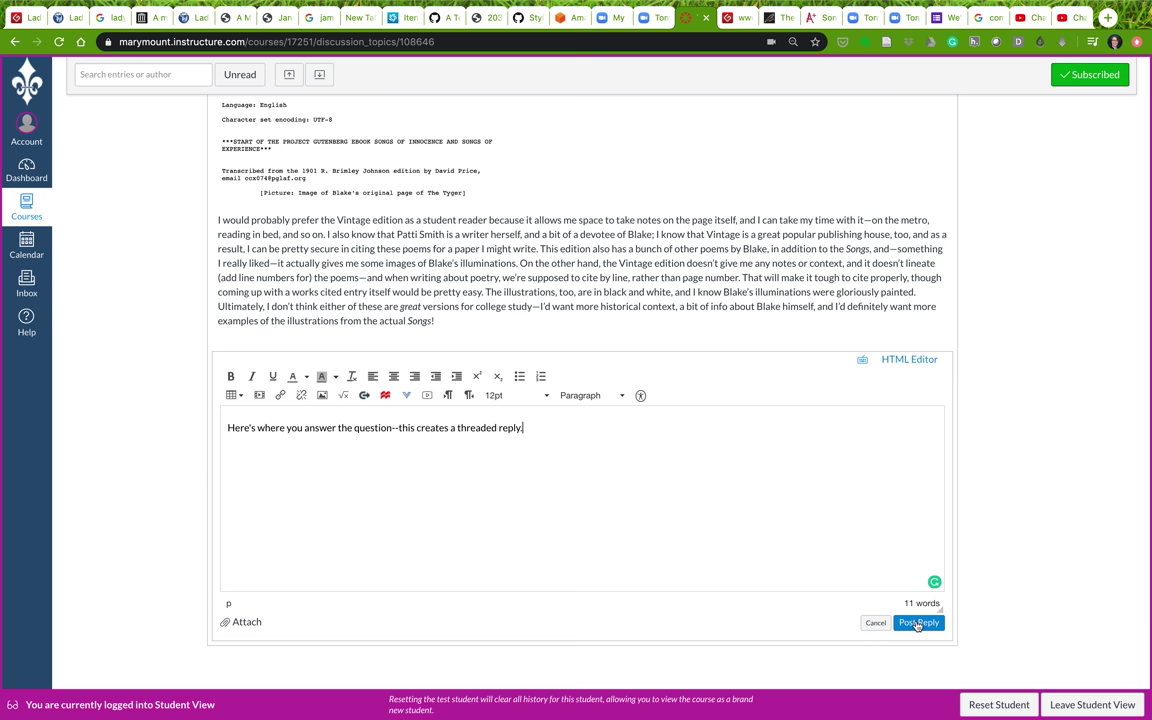
{"action": "left_click_drag", "start_coordinate": [905, 610], "coordinate": [942, 608]}
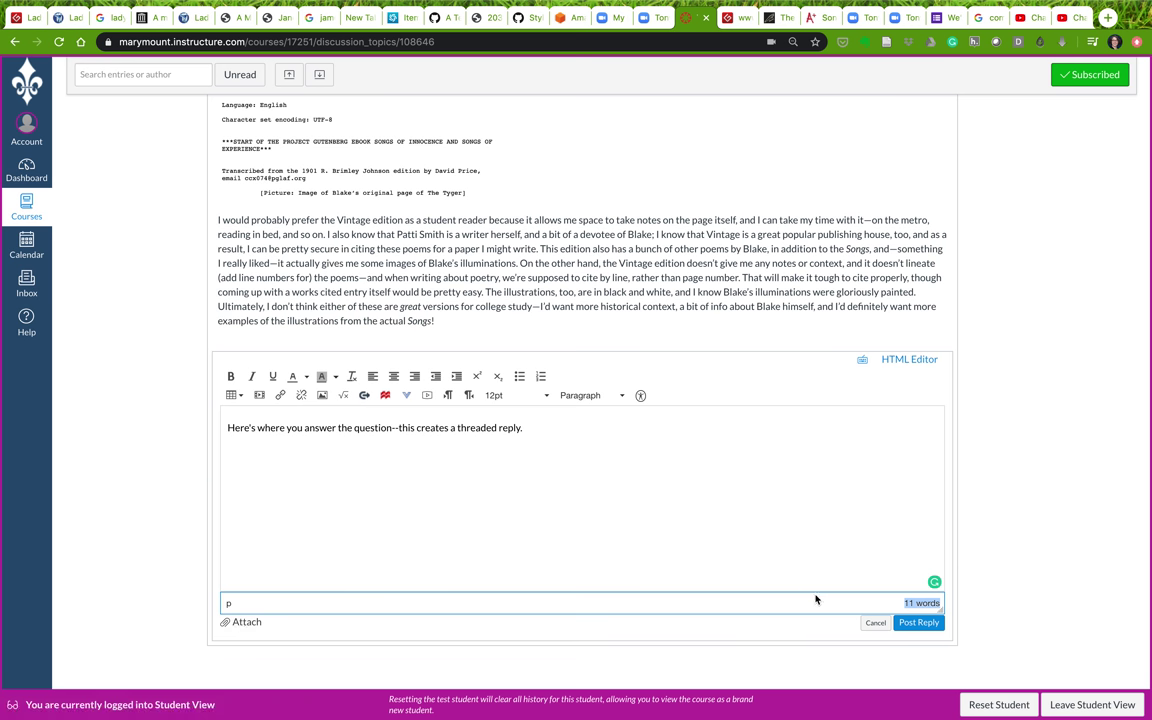
{"action": "left_click", "coordinate": [912, 623]}
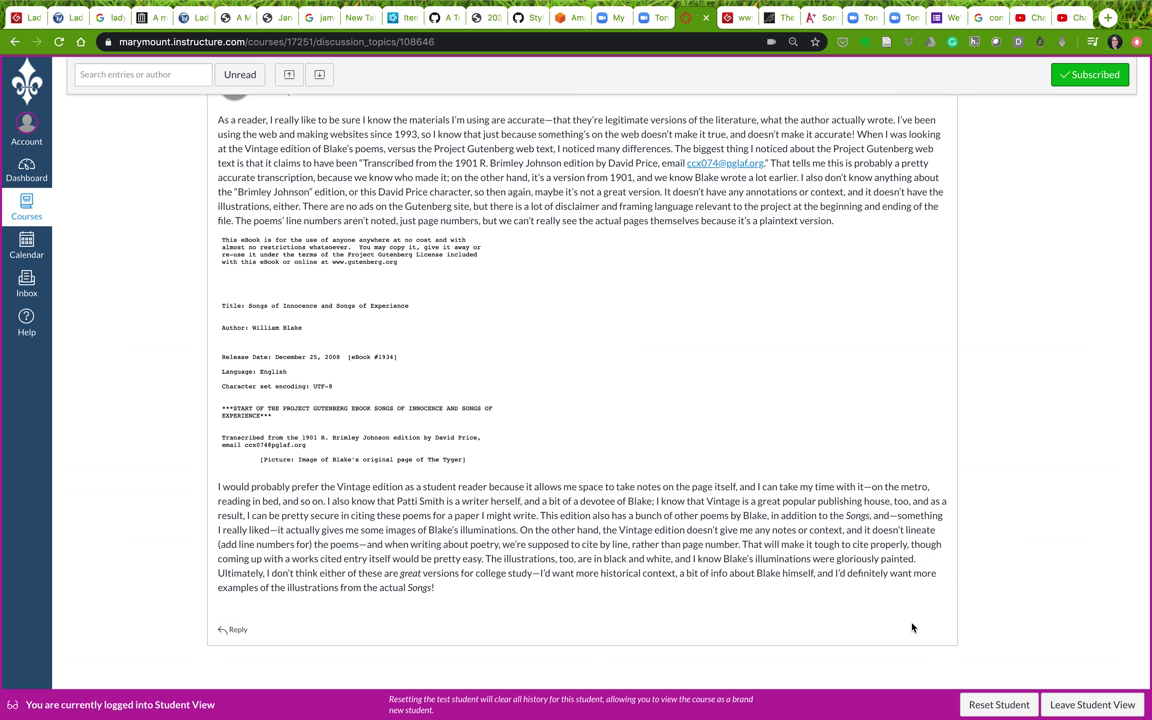
{"action": "scroll", "coordinate": [766, 558], "scroll_direction": "up", "scroll_amount": 10}
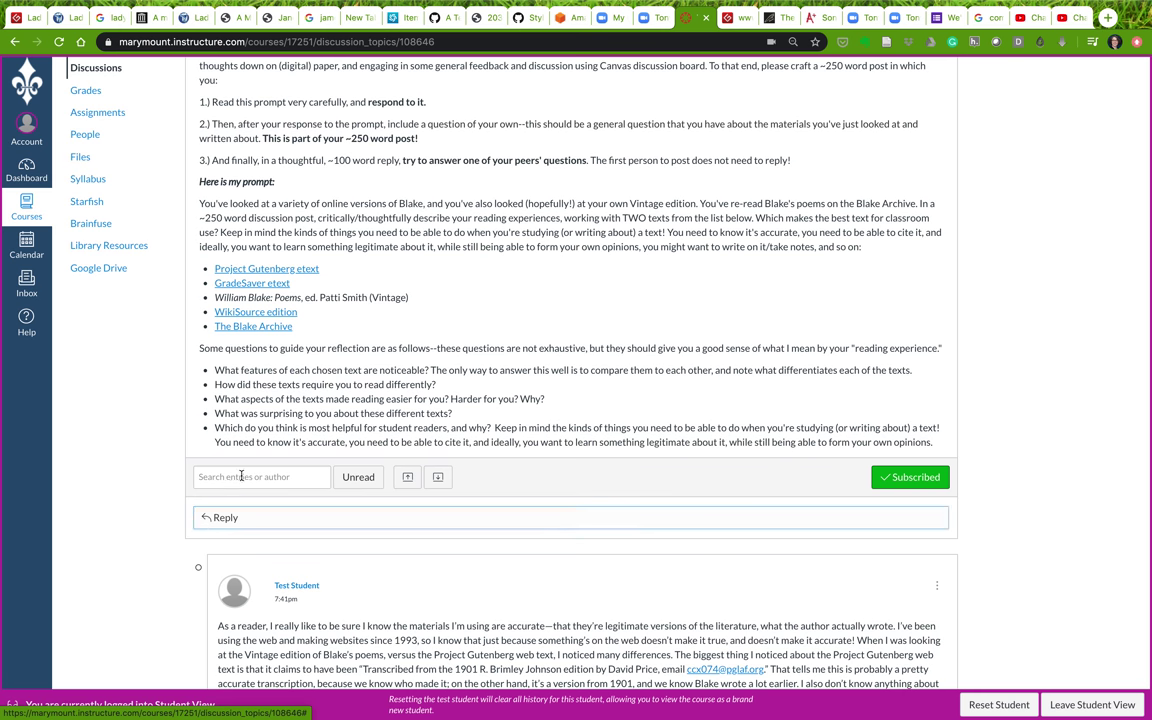
{"action": "scroll", "coordinate": [328, 334], "scroll_direction": "up", "scroll_amount": 1}
{"action": "scroll", "coordinate": [326, 334], "scroll_direction": "down", "scroll_amount": 15}
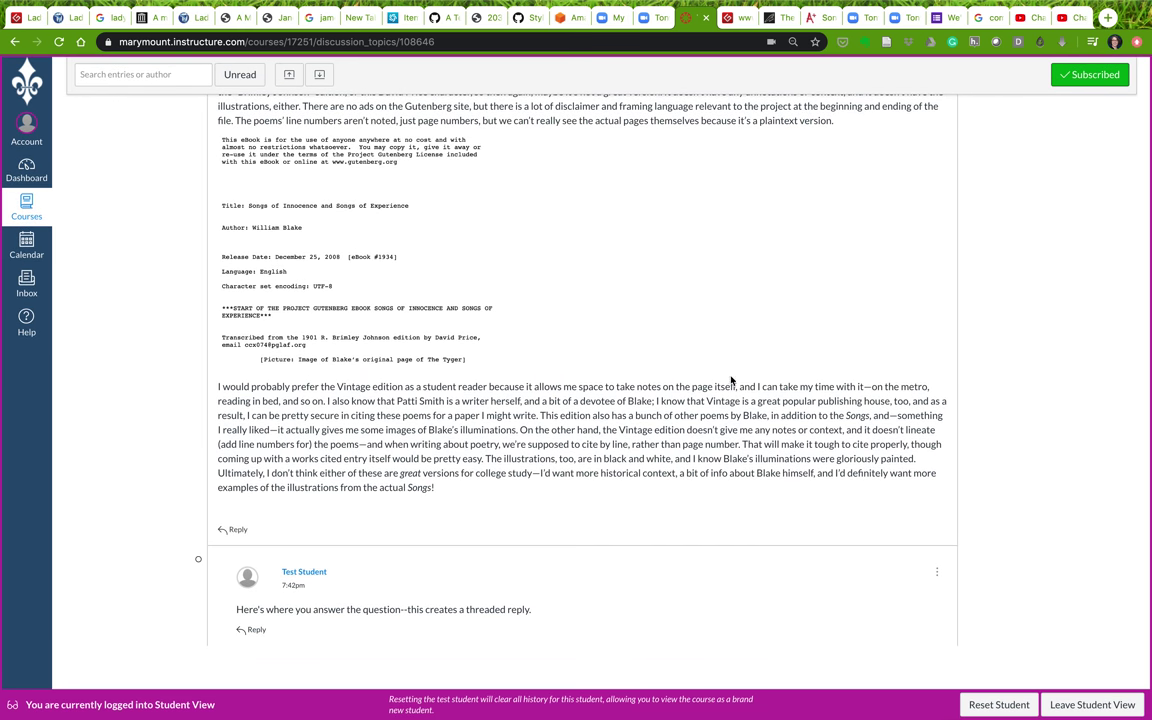
{"action": "scroll", "coordinate": [731, 380], "scroll_direction": "up", "scroll_amount": 15}
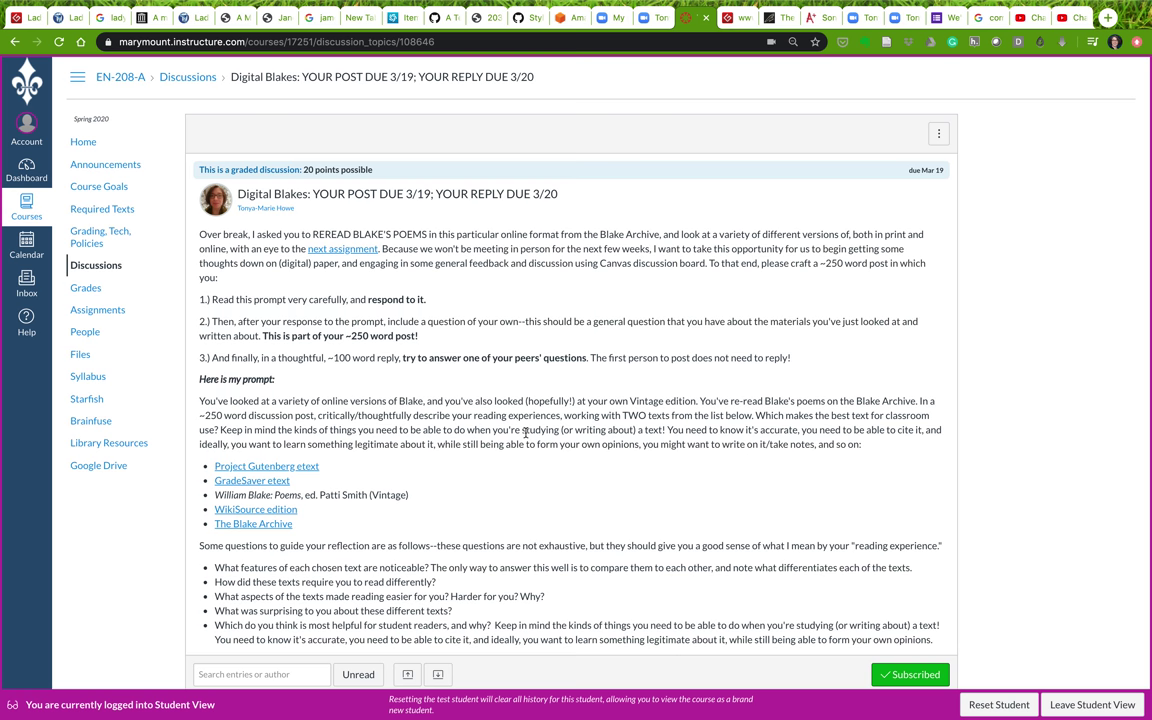
{"action": "scroll", "coordinate": [525, 432], "scroll_direction": "down", "scroll_amount": 15}
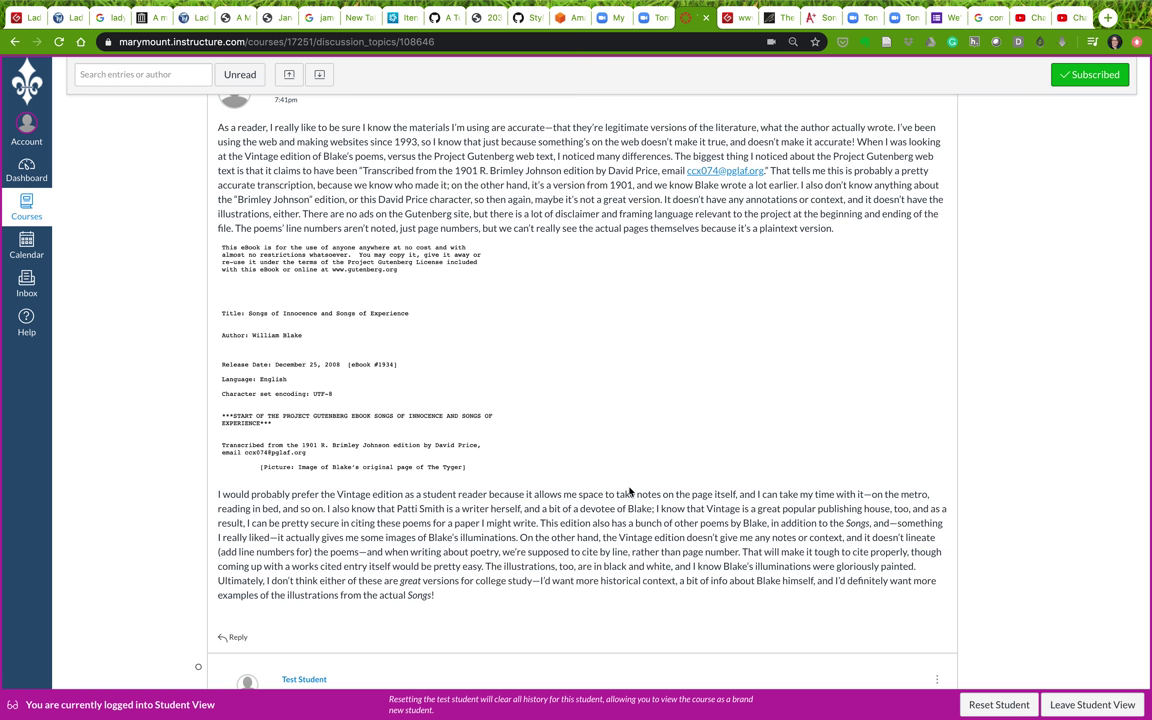
{"action": "scroll", "coordinate": [629, 490], "scroll_direction": "up", "scroll_amount": 4}
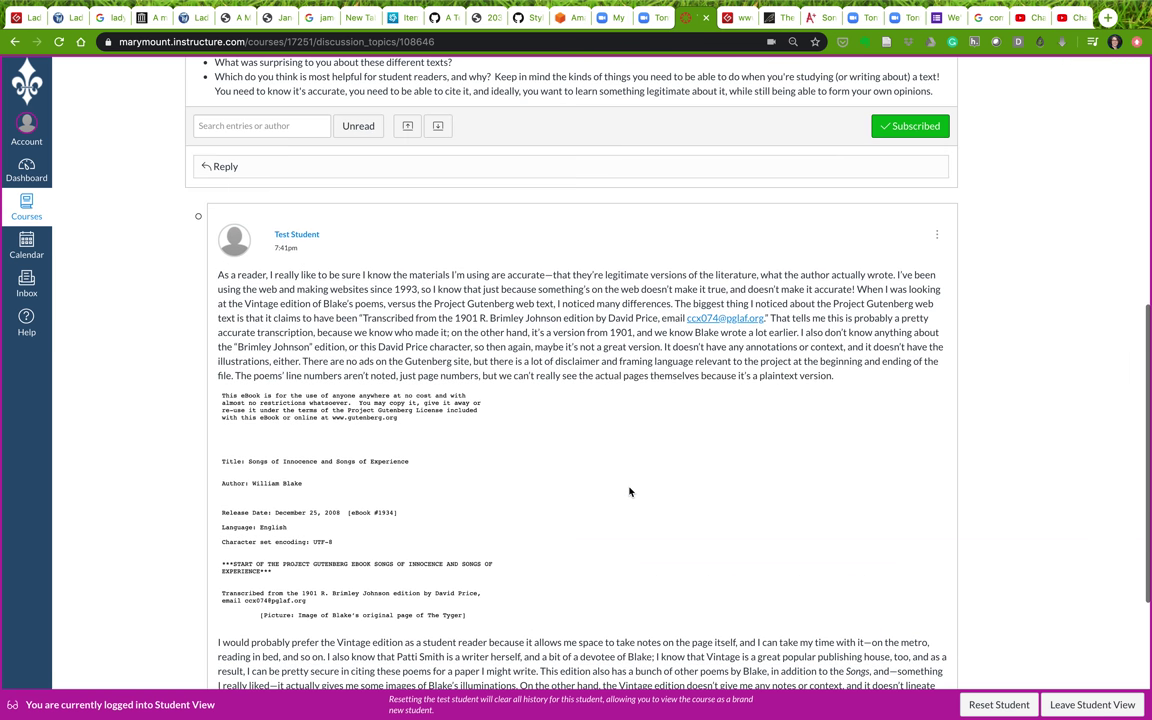
{"action": "scroll", "coordinate": [629, 487], "scroll_direction": "down", "scroll_amount": 3}
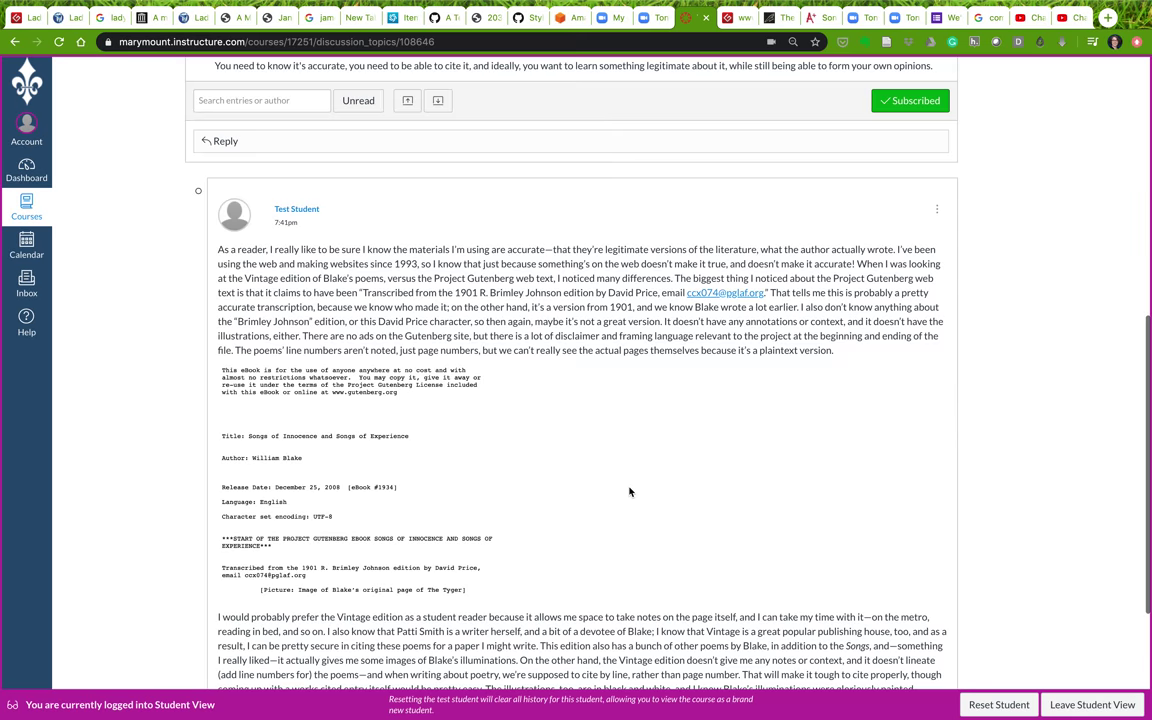
{"action": "scroll", "coordinate": [629, 491], "scroll_direction": "down", "scroll_amount": 2}
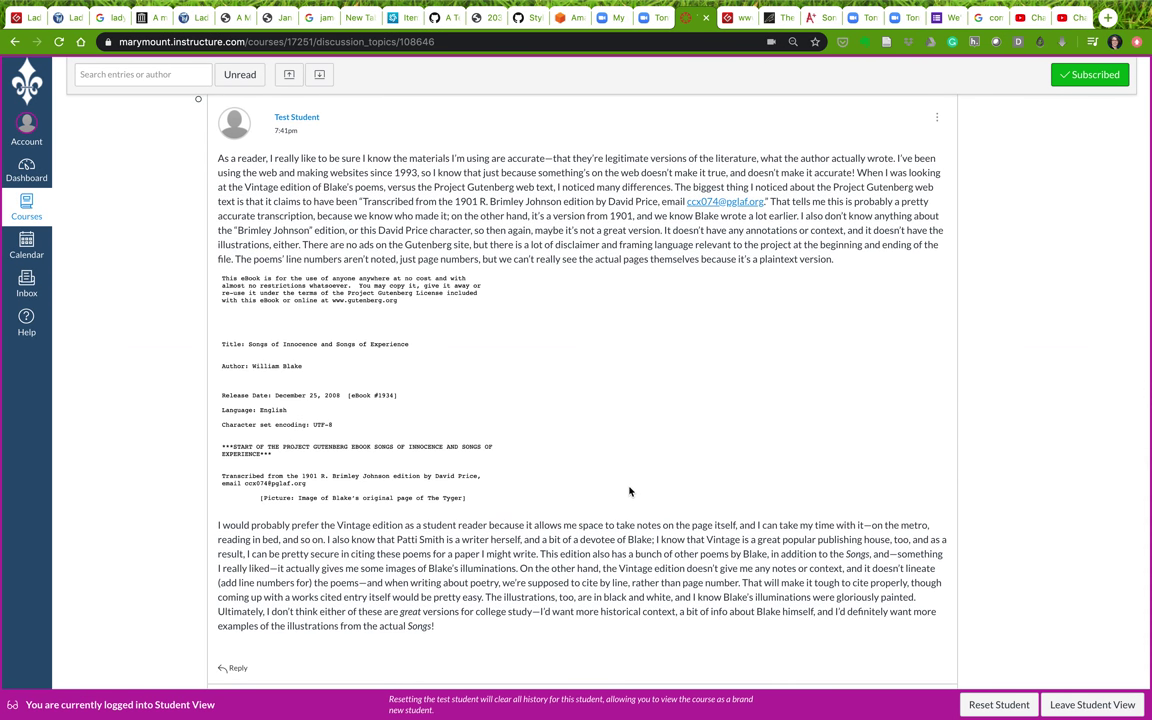